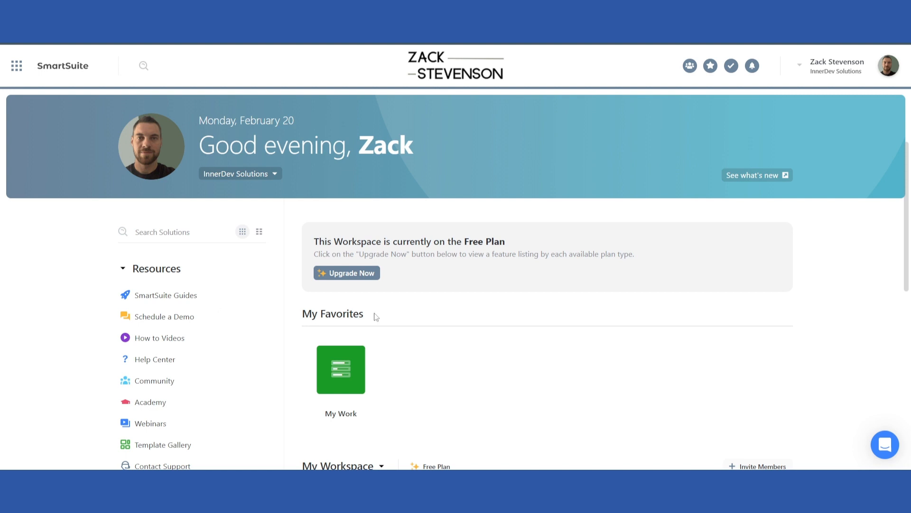
Create a new solution from scratch in the workspace and name it "Tasks"
{"action": "scroll", "coordinate": [404, 338], "scroll_direction": "down", "scroll_amount": 2}
{"action": "scroll", "coordinate": [404, 338], "scroll_direction": "up", "scroll_amount": 2}
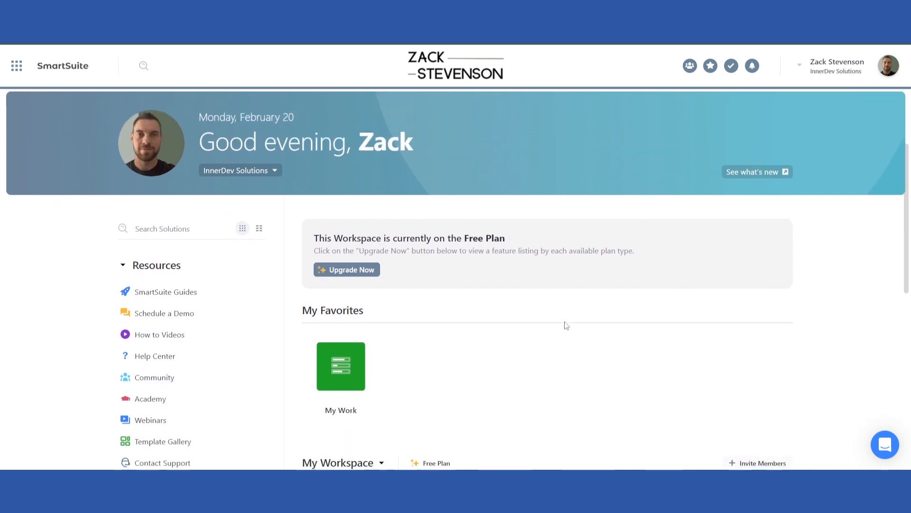
{"action": "scroll", "coordinate": [564, 326], "scroll_direction": "down", "scroll_amount": 5}
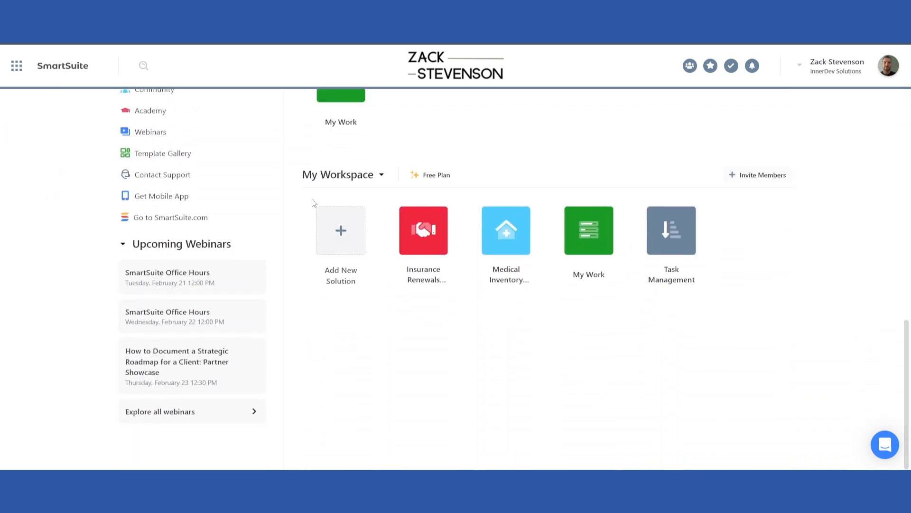
{"action": "left_click", "coordinate": [336, 232]}
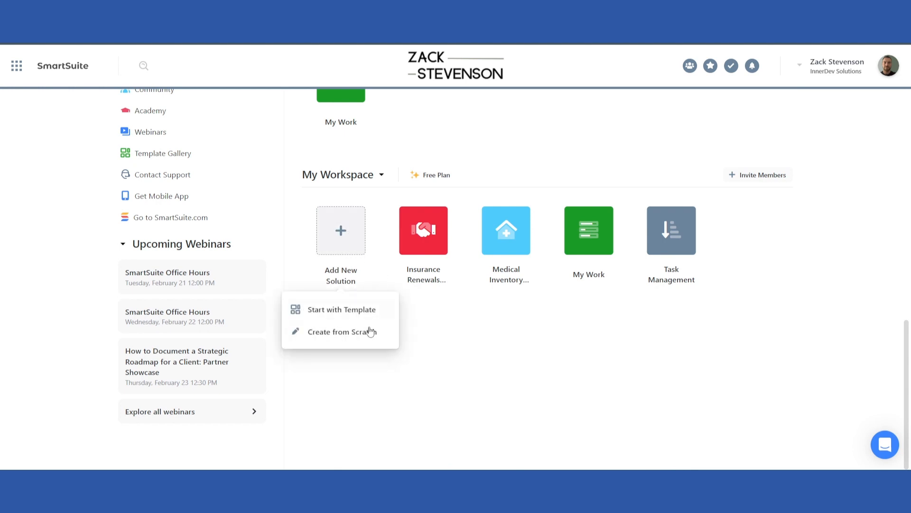
{"action": "left_click", "coordinate": [364, 331]}
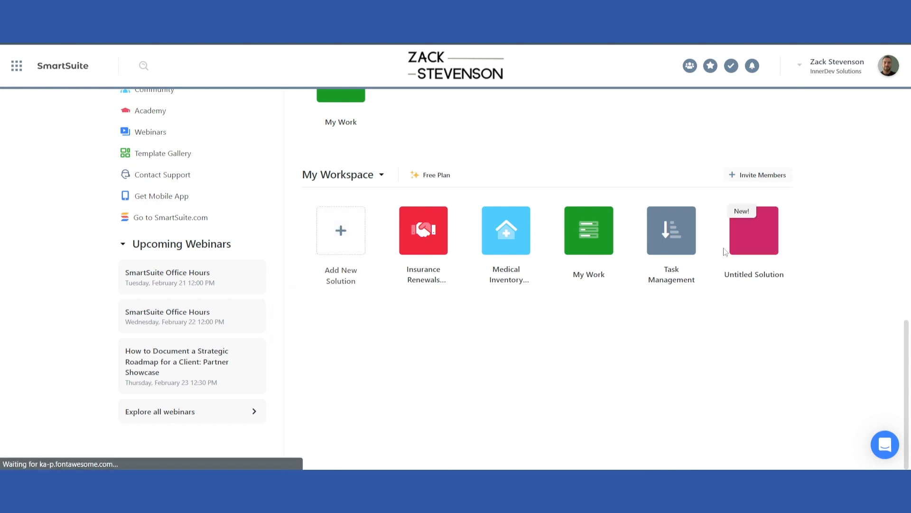
{"action": "type", "text": "Tasks"}
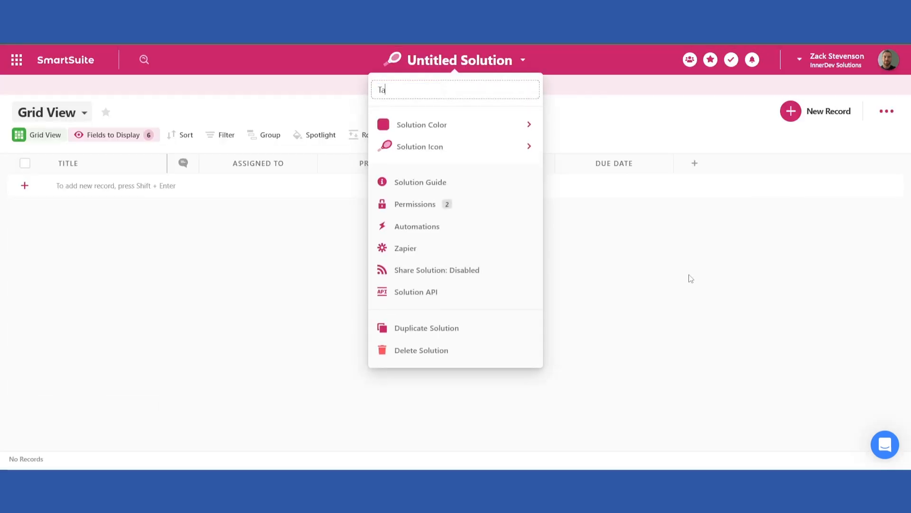
{"action": "key", "text": "Return"}
Rename the solution's first app as "Tasks"
{"action": "left_click", "coordinate": [460, 91]}
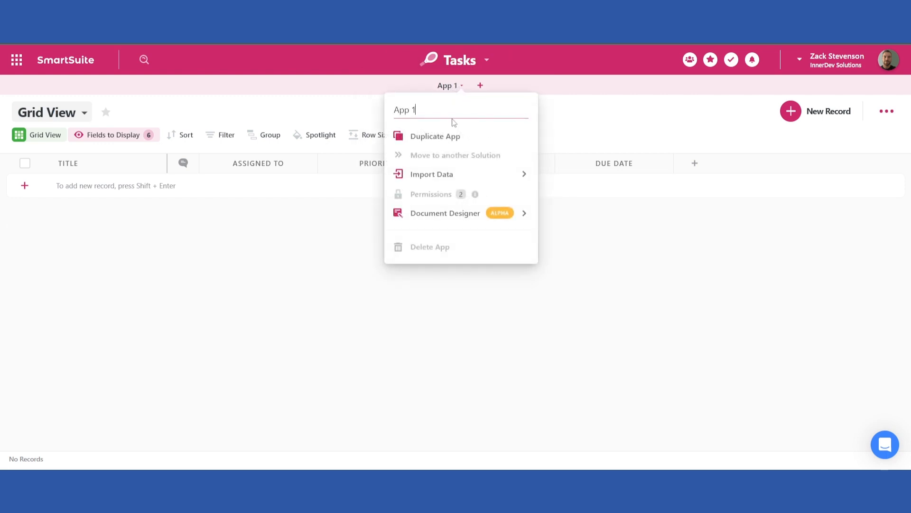
{"action": "type", "text": "Tasks"}
{"action": "key", "text": "Return"}
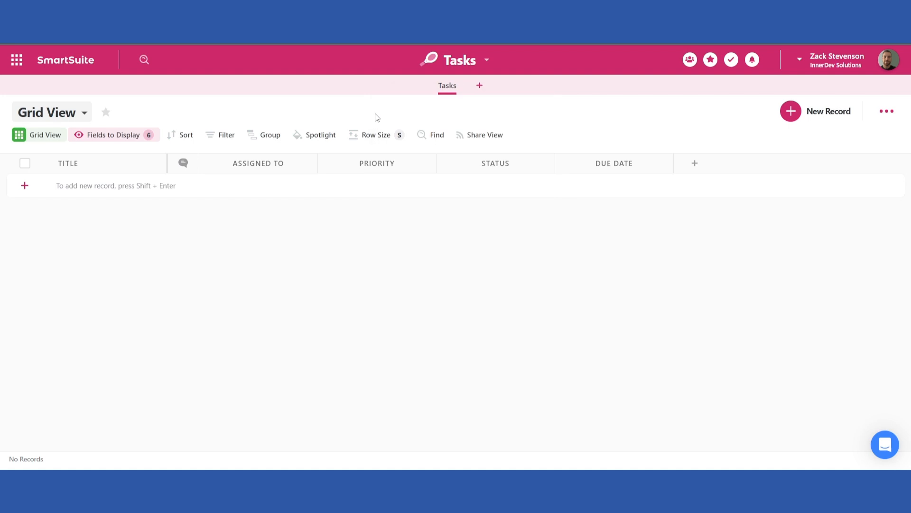
Open the solution menu and the member directory to review their options
{"action": "left_click", "coordinate": [468, 62]}
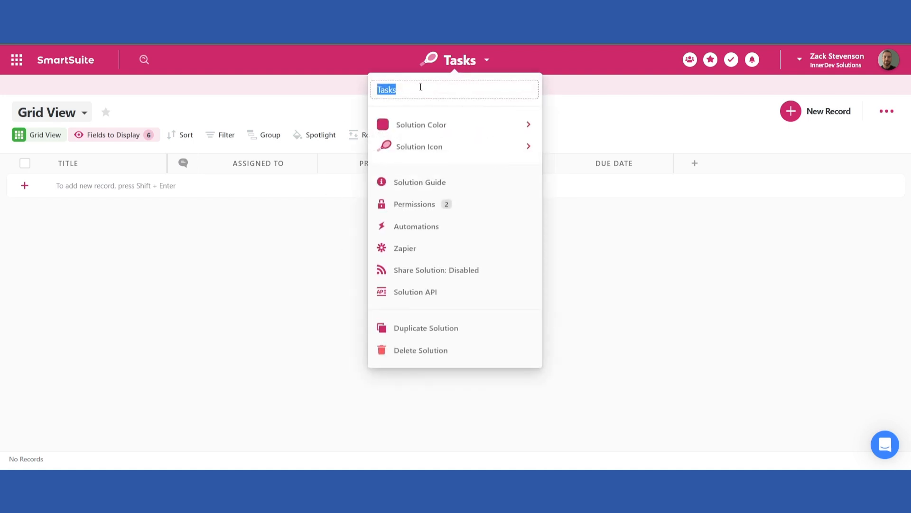
{"action": "left_click", "coordinate": [319, 336]}
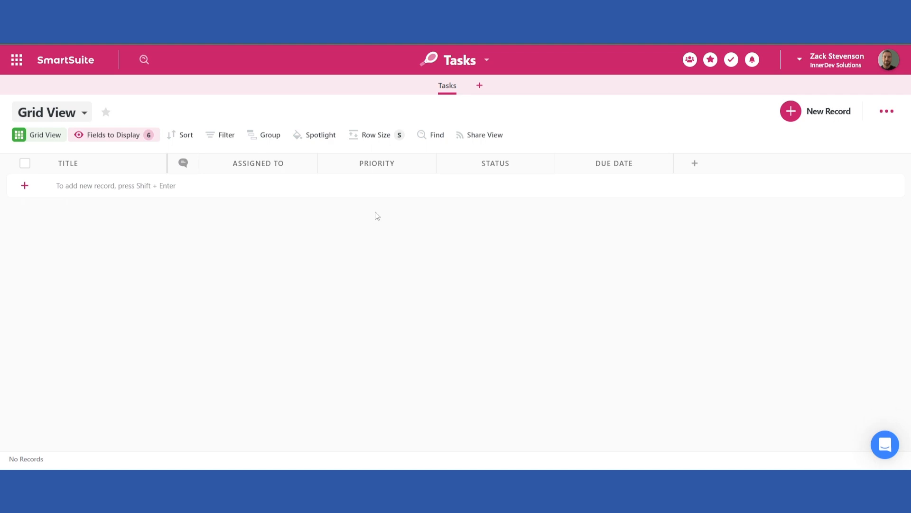
{"action": "left_click", "coordinate": [690, 61]}
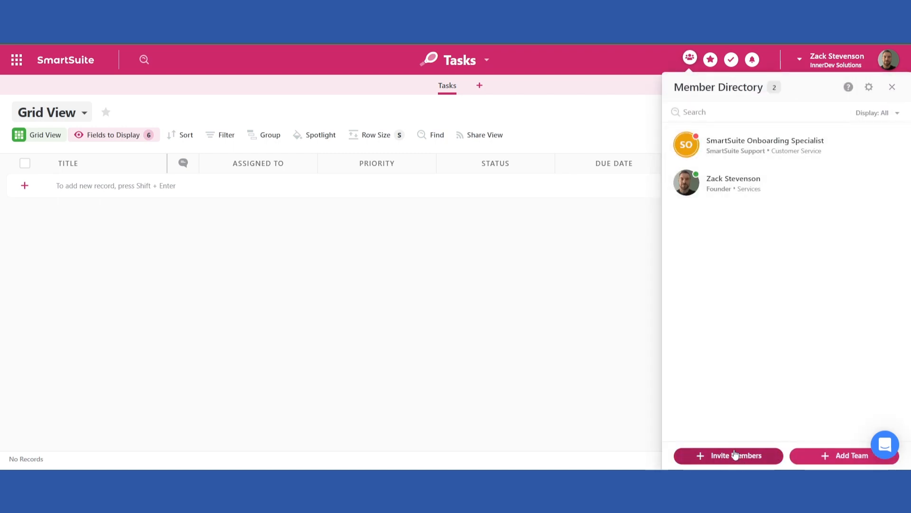
{"action": "left_click", "coordinate": [892, 88]}
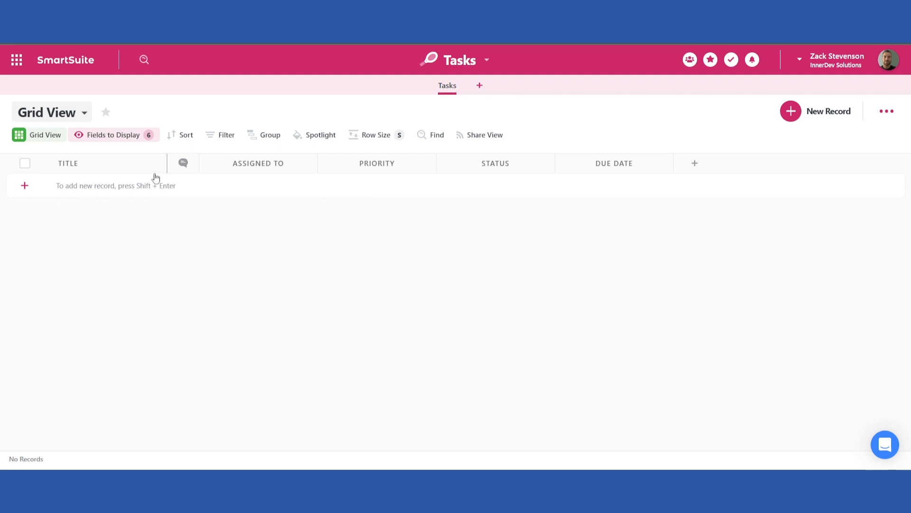
Show the Description field in the grid and move its column next to Assigned To
{"action": "left_click", "coordinate": [106, 141]}
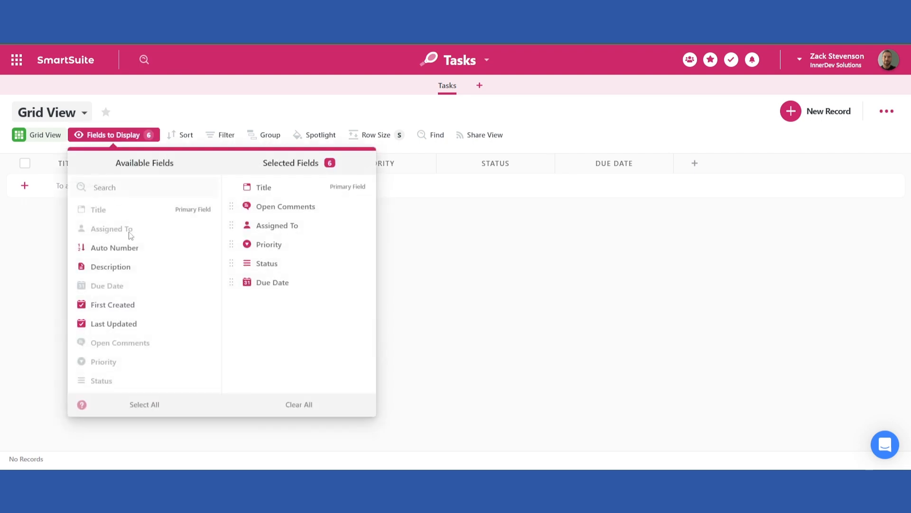
{"action": "left_click", "coordinate": [204, 267]}
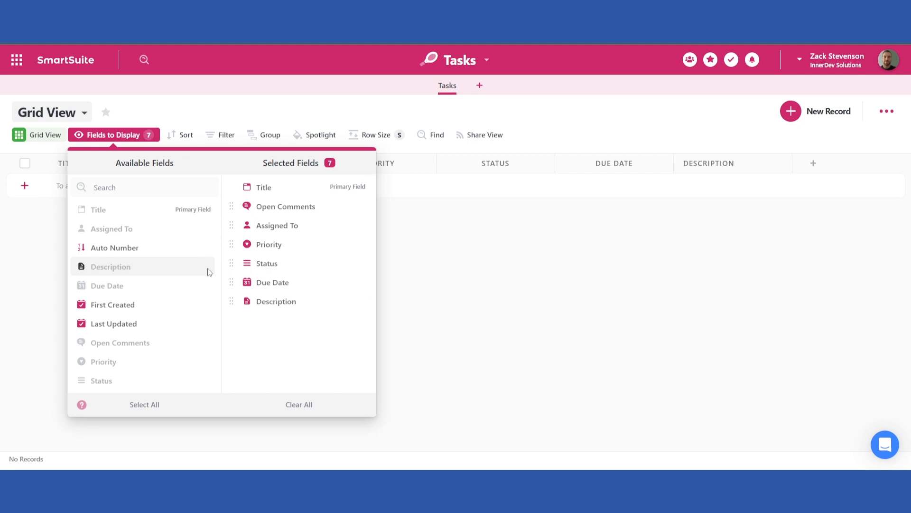
{"action": "left_click_drag", "start_coordinate": [711, 163], "coordinate": [335, 181]}
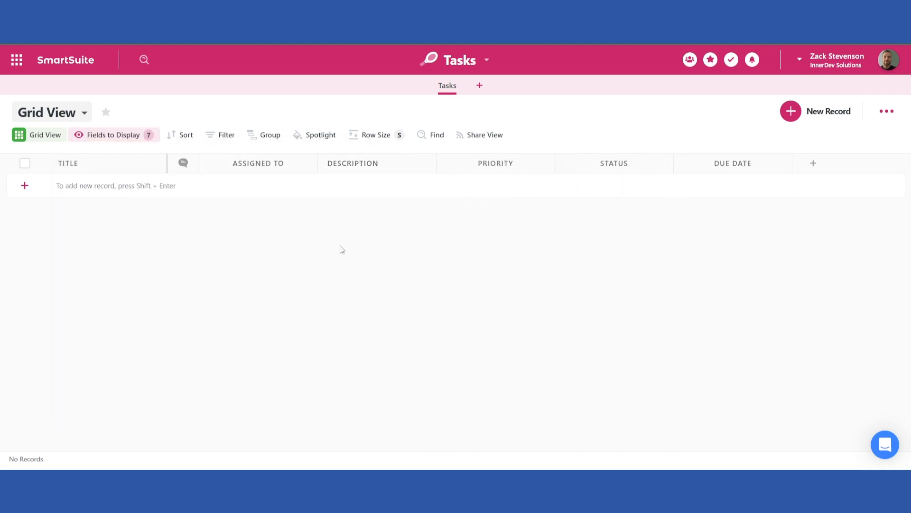
Add a Text field named "Task name" to the right of the Assigned To column
{"action": "left_click", "coordinate": [309, 164]}
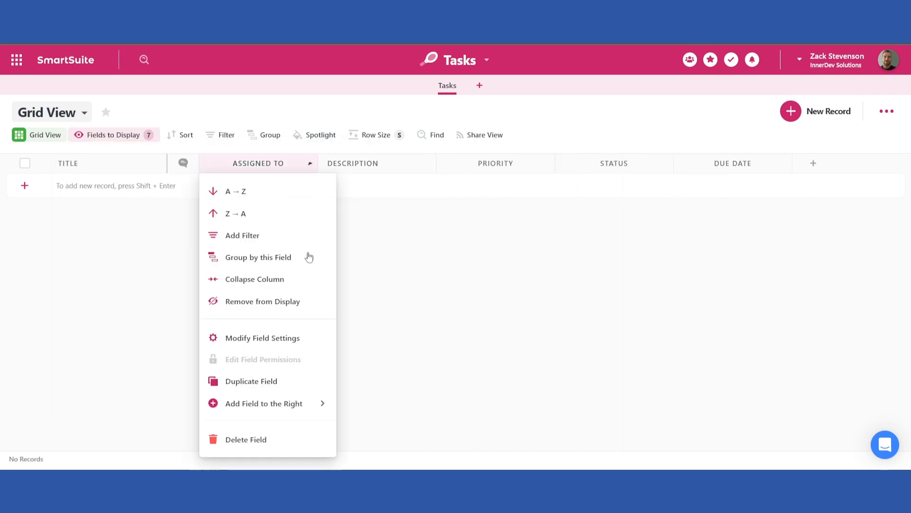
{"action": "mouse_move", "coordinate": [284, 411]}
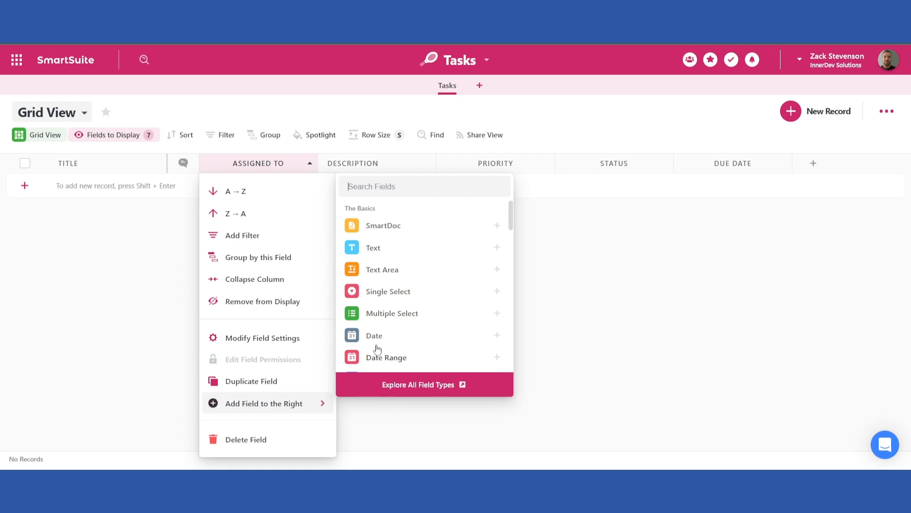
{"action": "left_click", "coordinate": [379, 251]}
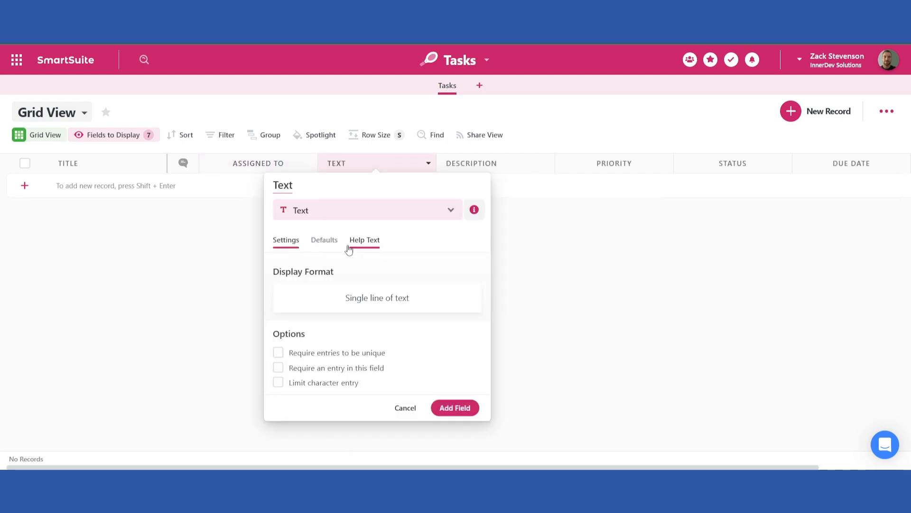
{"action": "double_click", "coordinate": [284, 186]}
{"action": "type", "text": "Task name"}
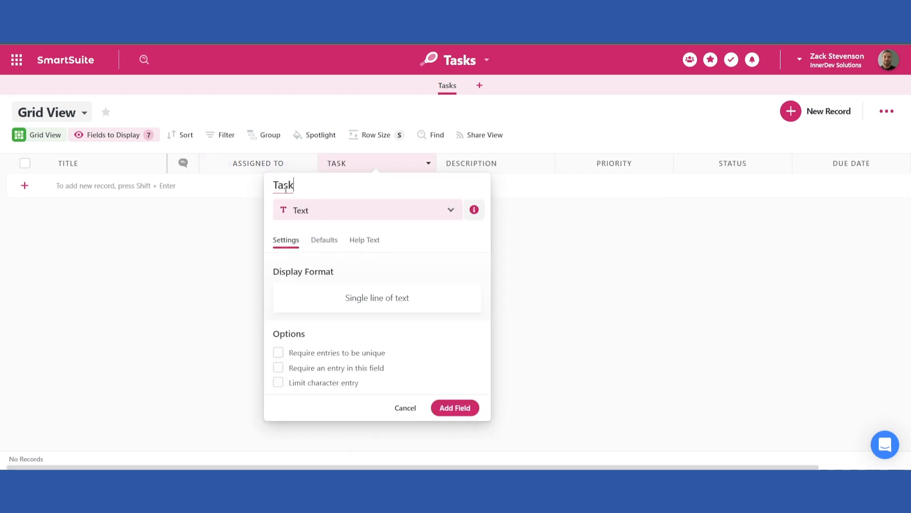
{"action": "key", "text": "Return"}
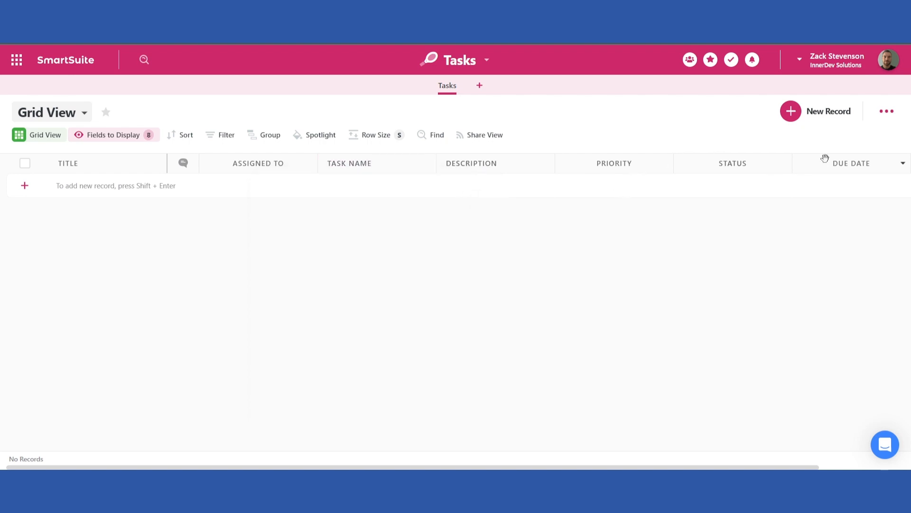
Reorder the columns so Status and Due Date come right after Assigned To
{"action": "left_click_drag", "start_coordinate": [769, 169], "coordinate": [338, 155]}
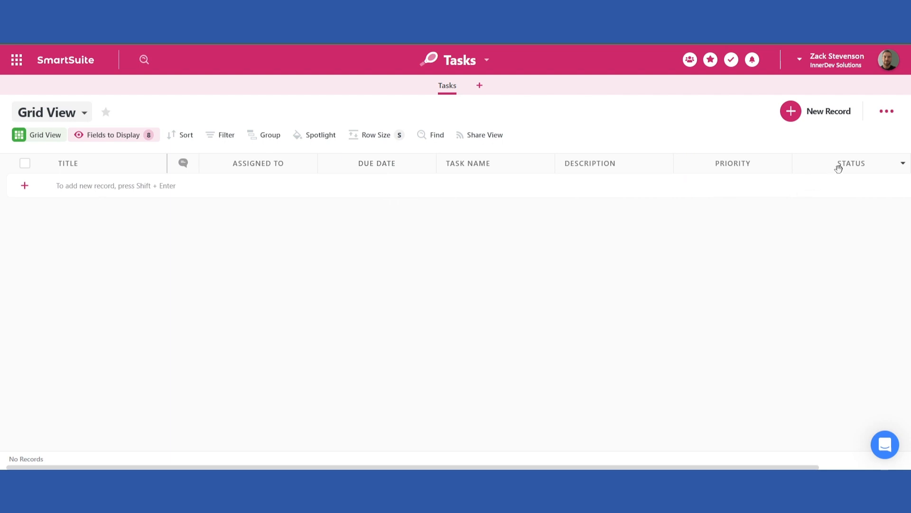
{"action": "left_click_drag", "start_coordinate": [838, 166], "coordinate": [346, 147]}
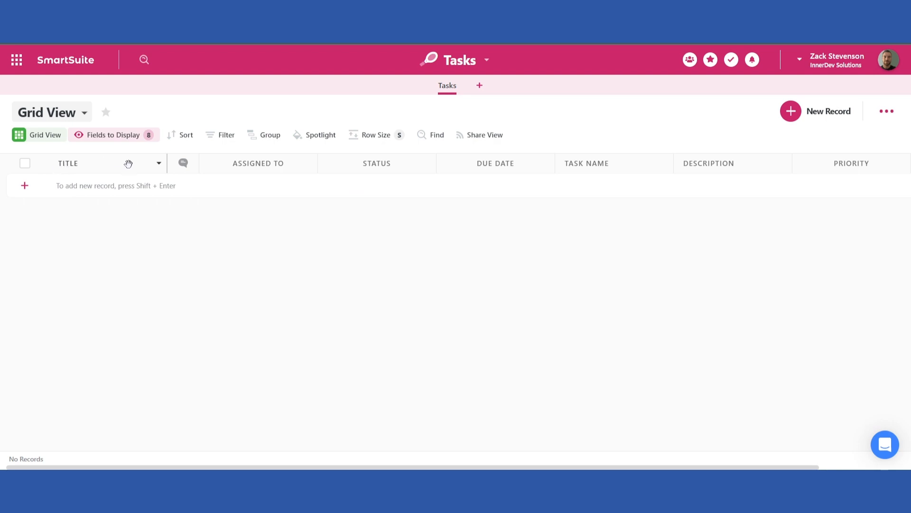
Switch the Title field to an auto-generated title and rename it "Task ID"
{"action": "left_click", "coordinate": [159, 164]}
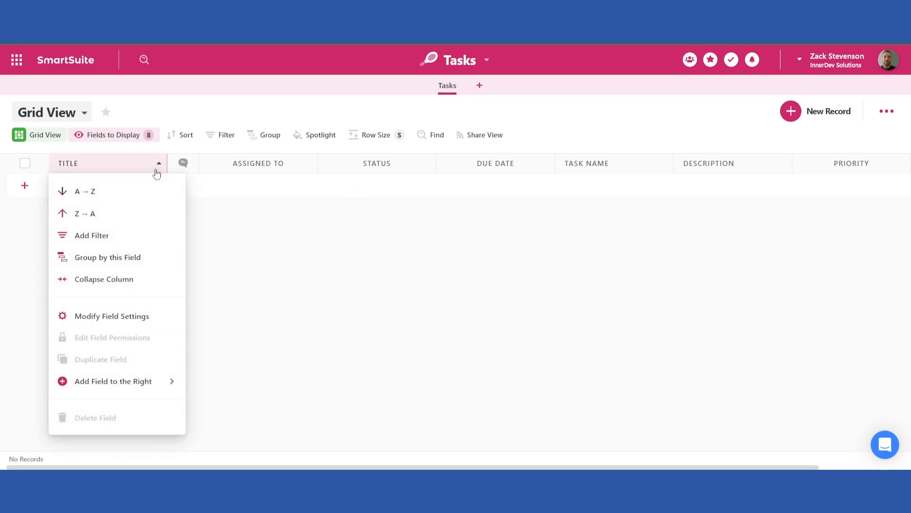
{"action": "left_click", "coordinate": [122, 318]}
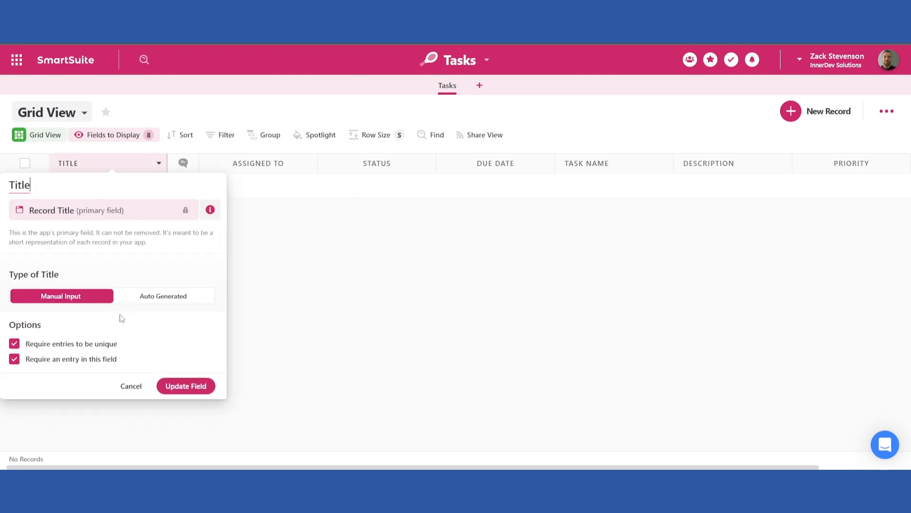
{"action": "left_click", "coordinate": [153, 298]}
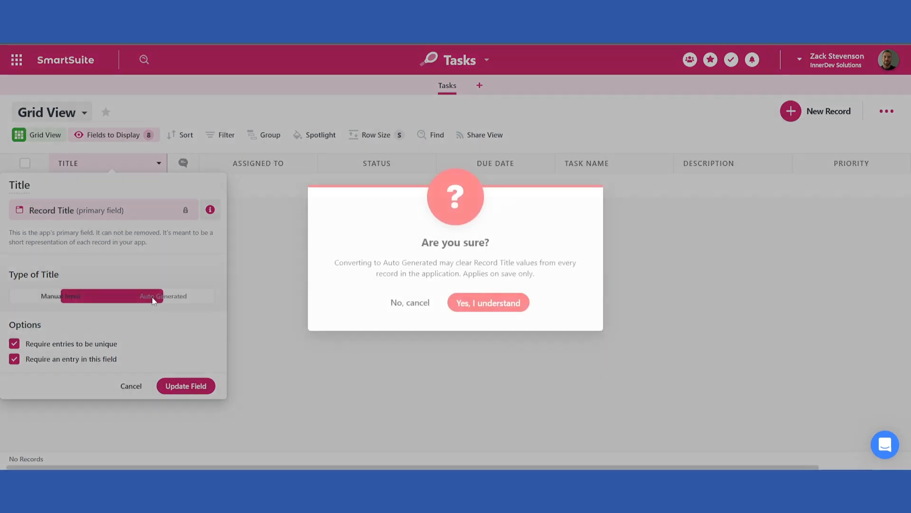
{"action": "left_click", "coordinate": [496, 305]}
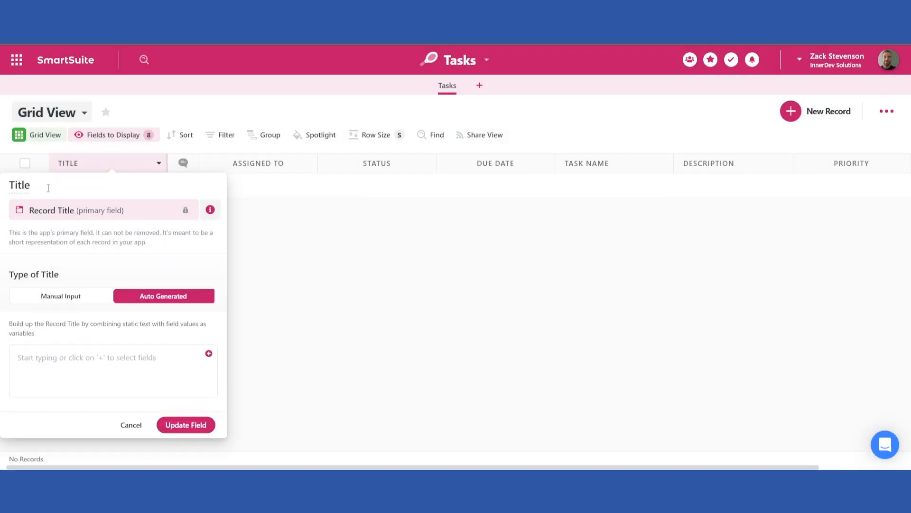
{"action": "double_click", "coordinate": [20, 187]}
{"action": "type", "text": "Task ID"}
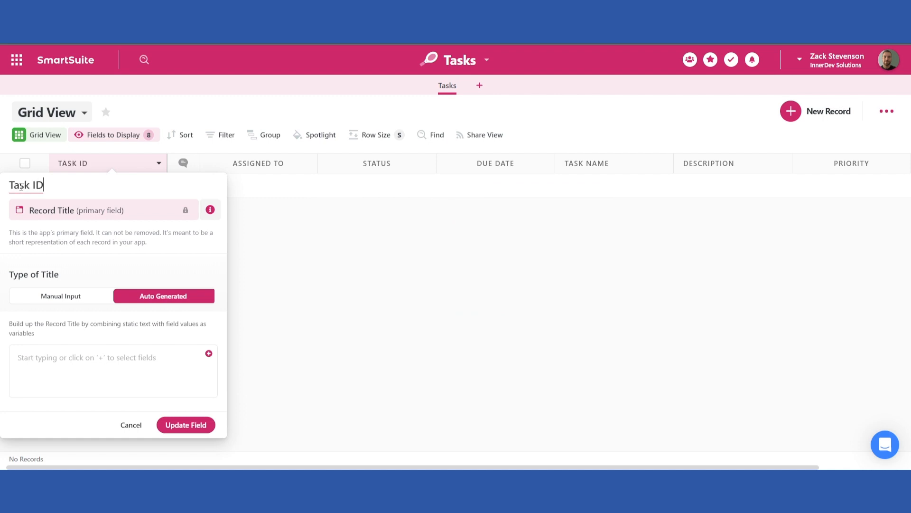
Build the Task ID from the Task name field, a hyphen and First Created On, and save the field
{"action": "left_click", "coordinate": [209, 354]}
{"action": "type", "text": "task"}
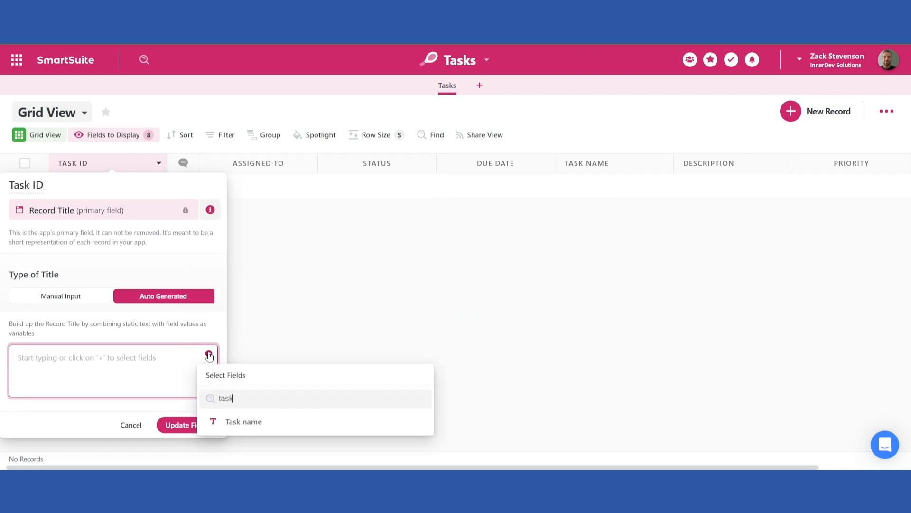
{"action": "left_click", "coordinate": [226, 419]}
{"action": "type", "text": "-"}
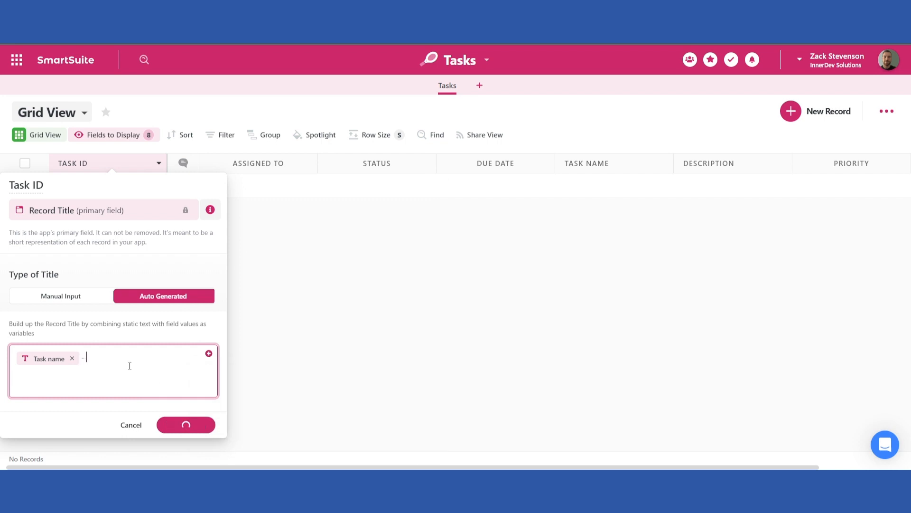
{"action": "left_click", "coordinate": [209, 354]}
{"action": "type", "text": "crea"}
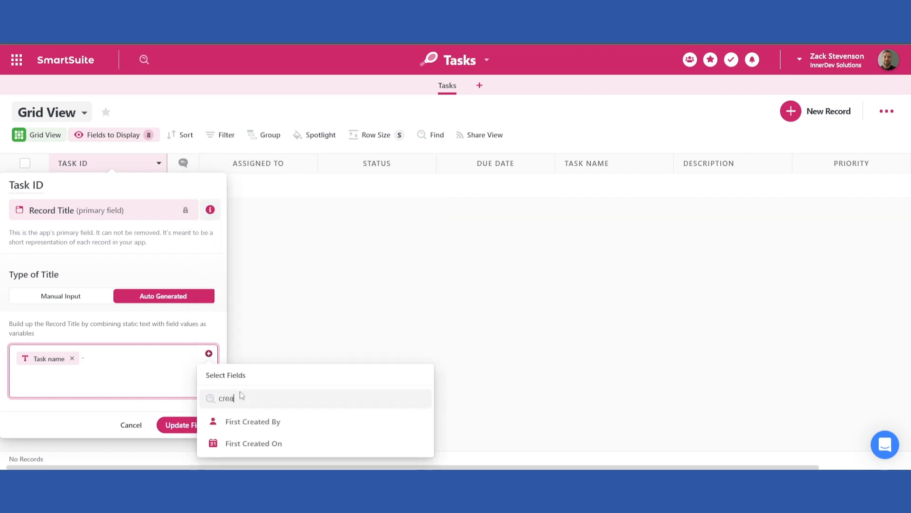
{"action": "left_click", "coordinate": [254, 446]}
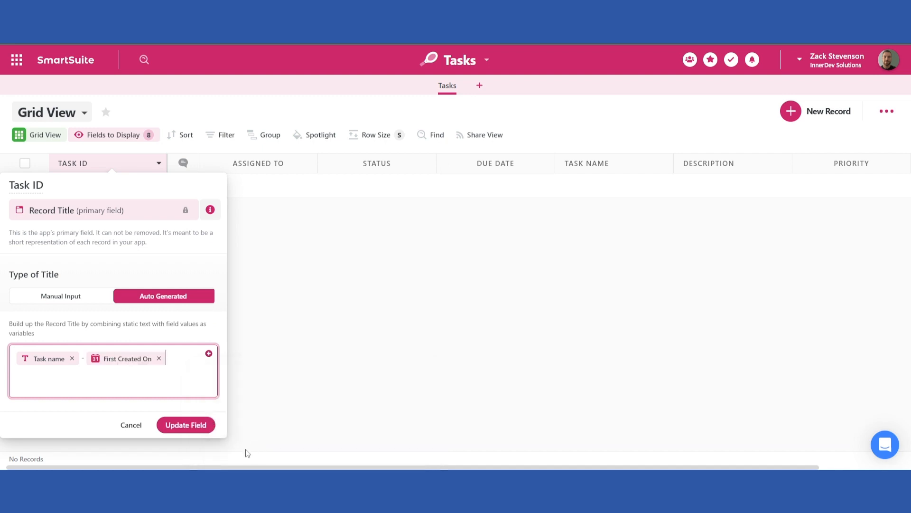
{"action": "left_click", "coordinate": [185, 425]}
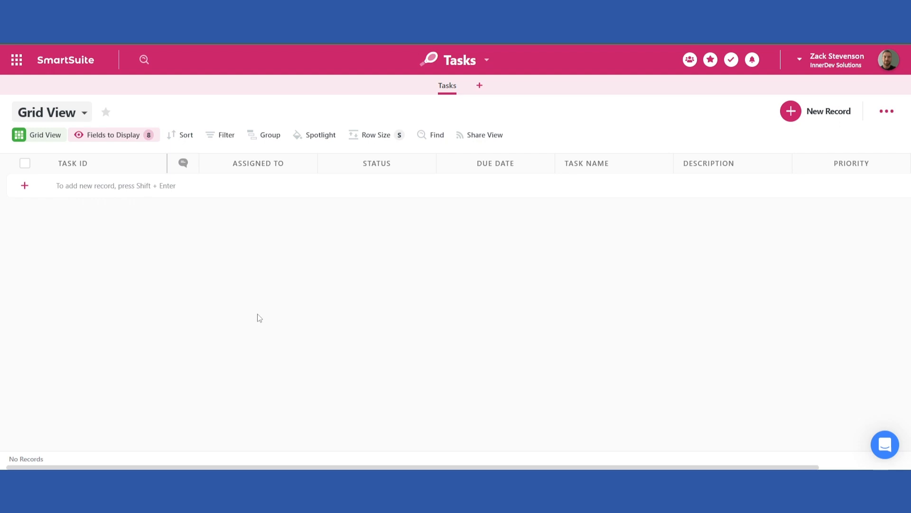
Add a new record with the task name "Create invoice"
{"action": "left_click", "coordinate": [25, 187]}
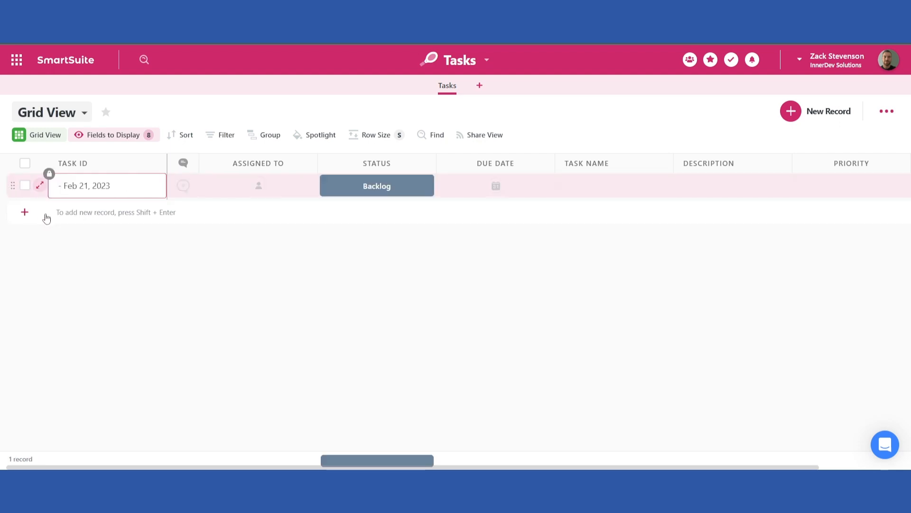
{"action": "left_click", "coordinate": [609, 186]}
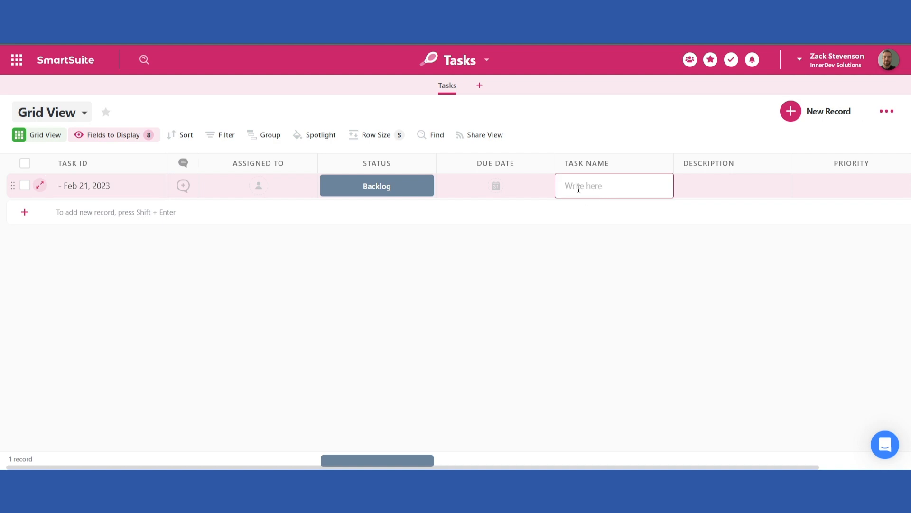
{"action": "type", "text": "Create invoice"}
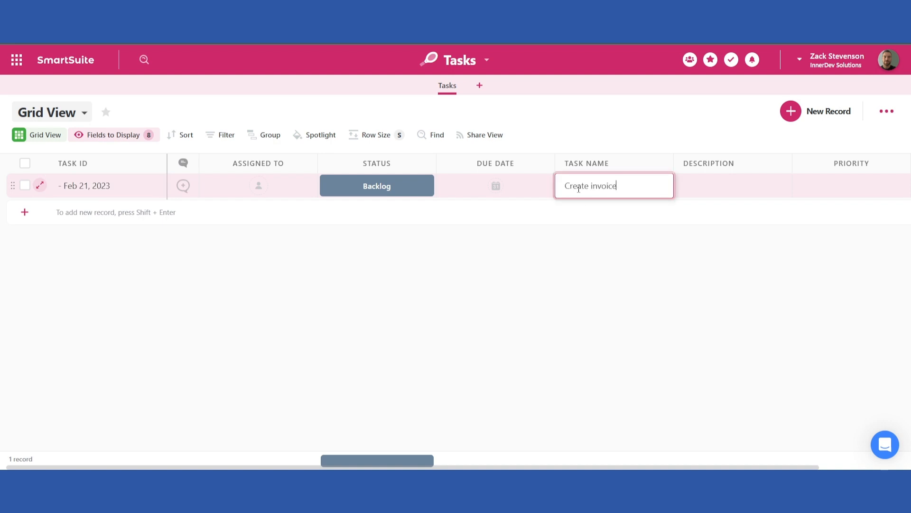
{"action": "key", "text": "Tab"}
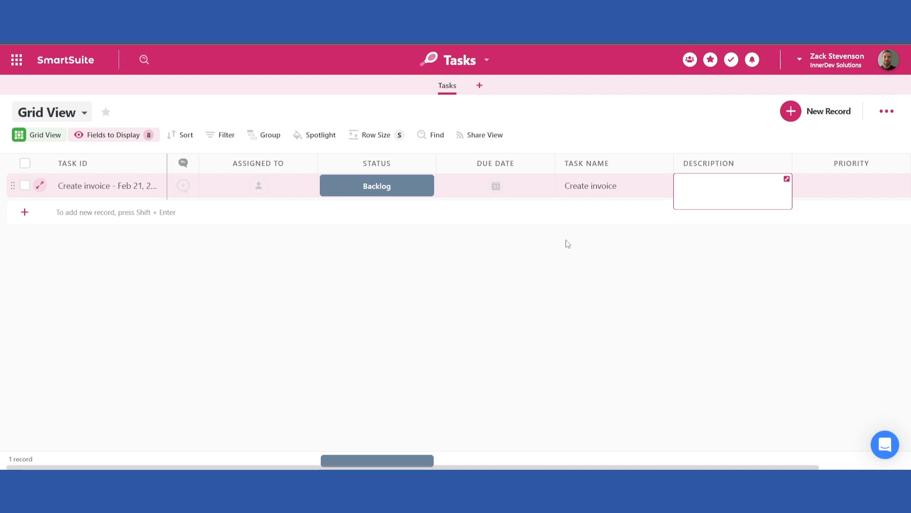
Give the first task the description 'Create and send invoice to' plus the client's name, and set its priority to Normal
{"action": "key", "text": "Return"}
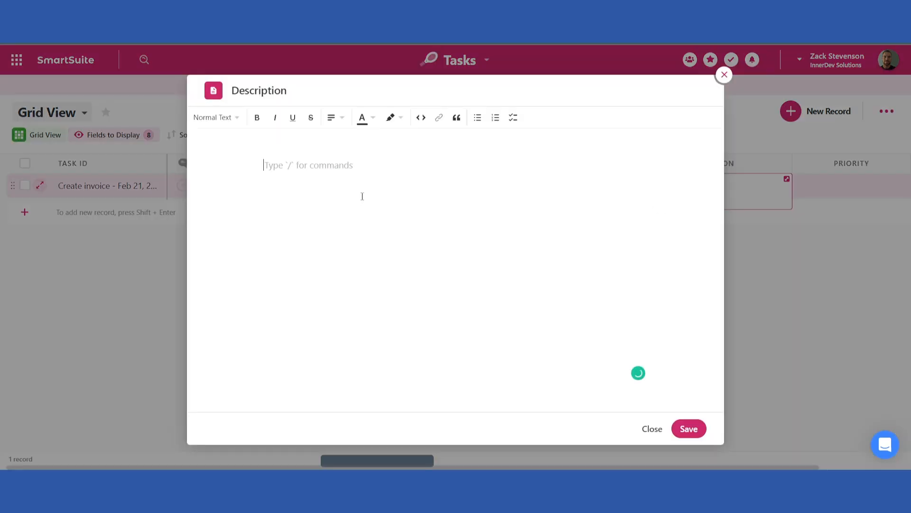
{"action": "type", "text": "Create and send invoice to Bob Smith"}
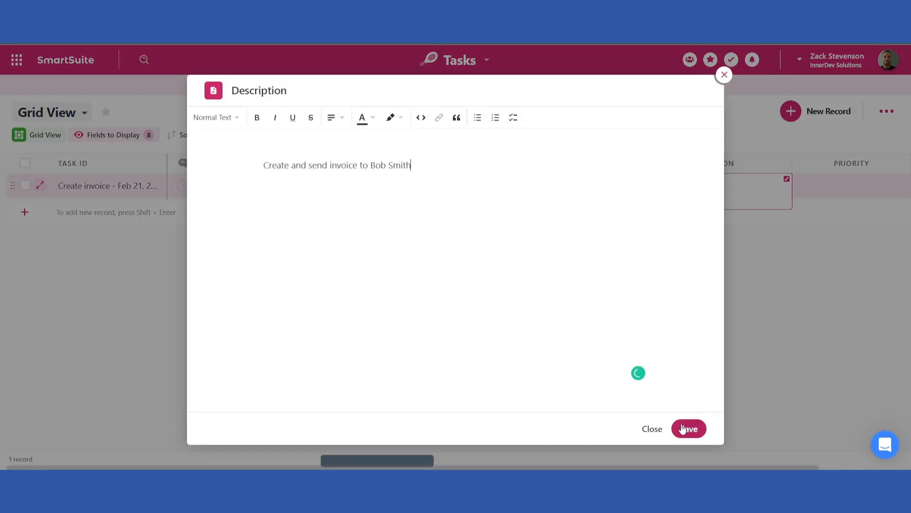
{"action": "left_click", "coordinate": [688, 428]}
{"action": "left_click", "coordinate": [888, 186]}
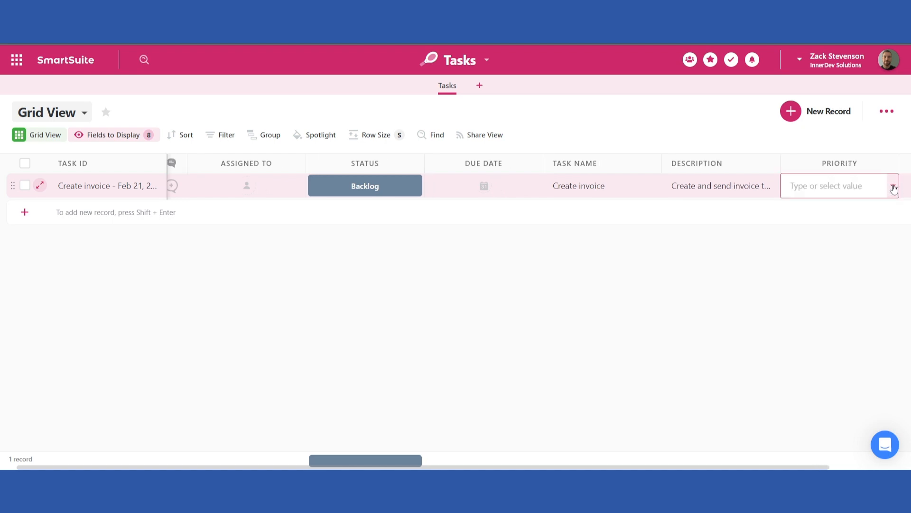
{"action": "left_click", "coordinate": [891, 185]}
{"action": "left_click", "coordinate": [807, 295]}
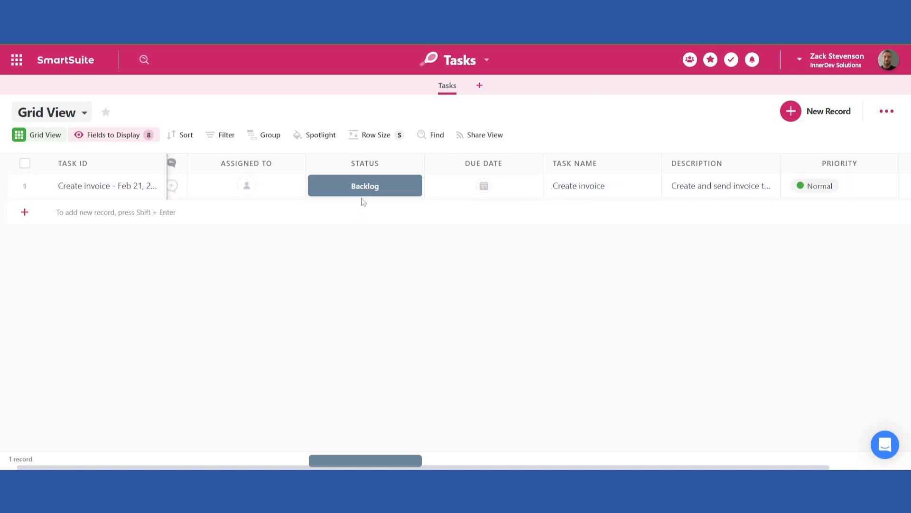
Examine the default value options in the Priority field's settings
{"action": "left_click", "coordinate": [378, 184]}
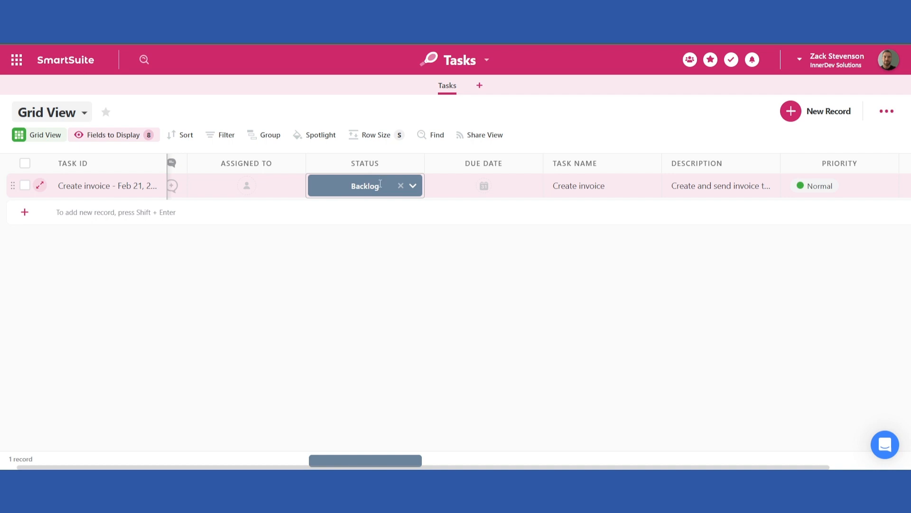
{"action": "left_click", "coordinate": [891, 162]}
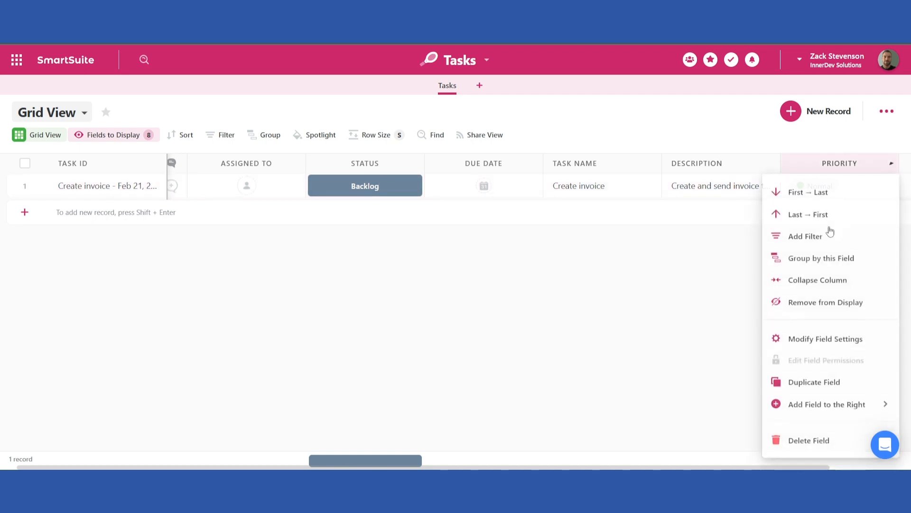
{"action": "left_click", "coordinate": [813, 343]}
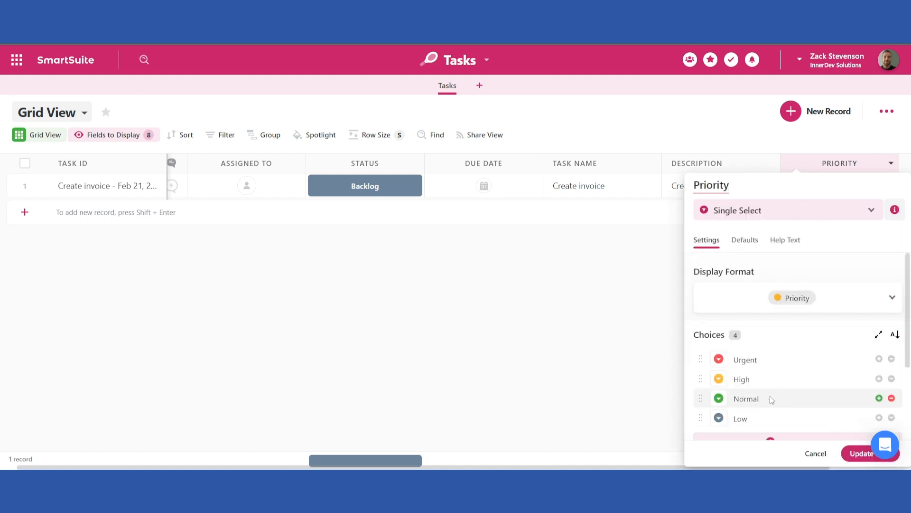
{"action": "left_click", "coordinate": [749, 239]}
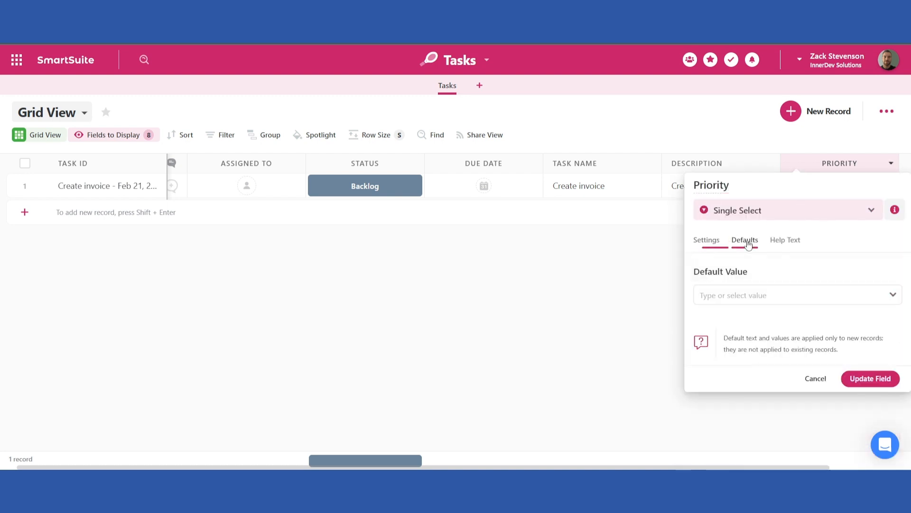
{"action": "left_click", "coordinate": [742, 301]}
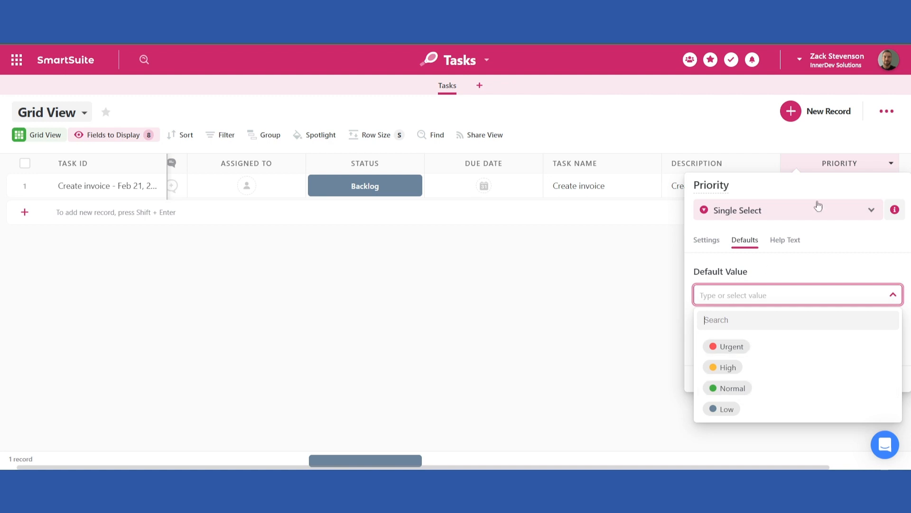
{"action": "left_click", "coordinate": [600, 326]}
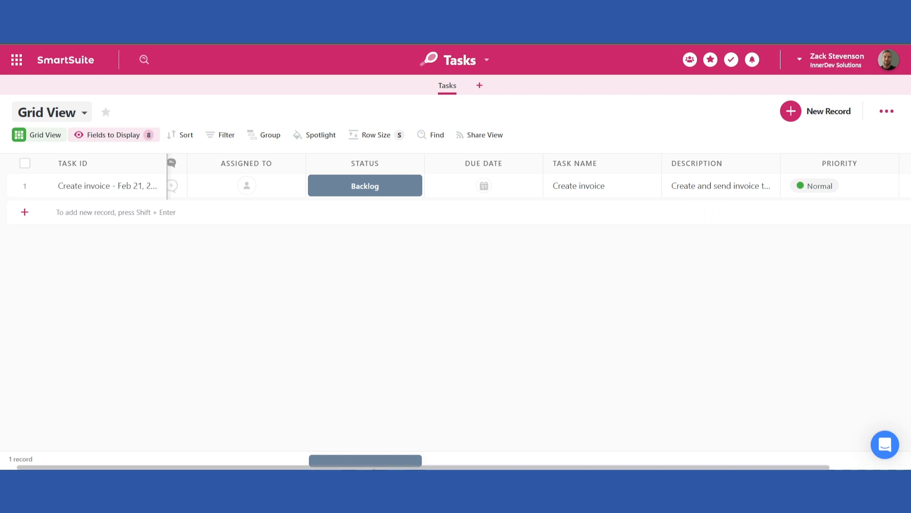
Assign the first task to the signed-in user
{"action": "scroll", "coordinate": [396, 468], "scroll_direction": "left", "scroll_amount": 1}
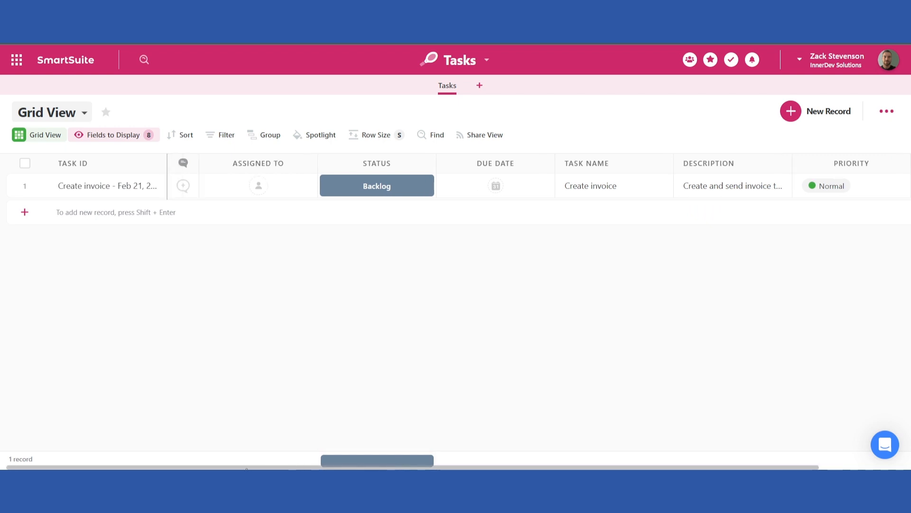
{"action": "left_click", "coordinate": [260, 186]}
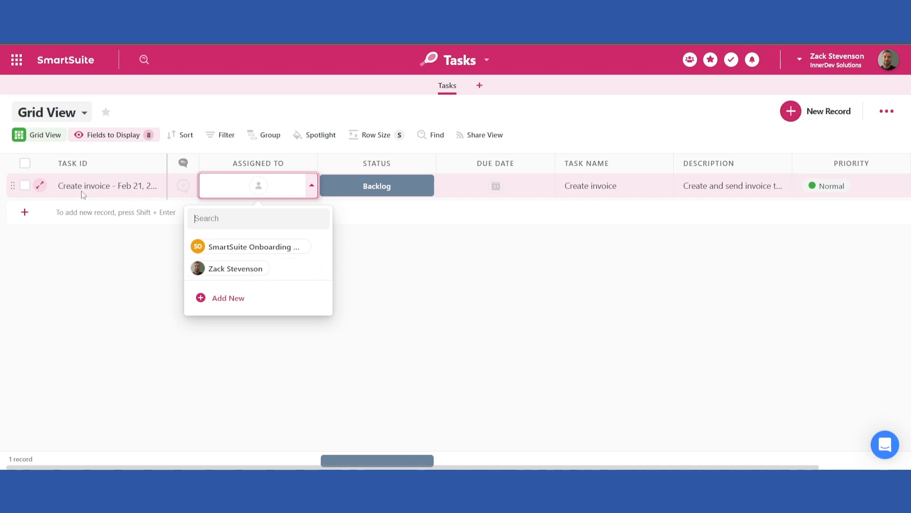
{"action": "left_click", "coordinate": [234, 269]}
{"action": "left_click", "coordinate": [309, 209]}
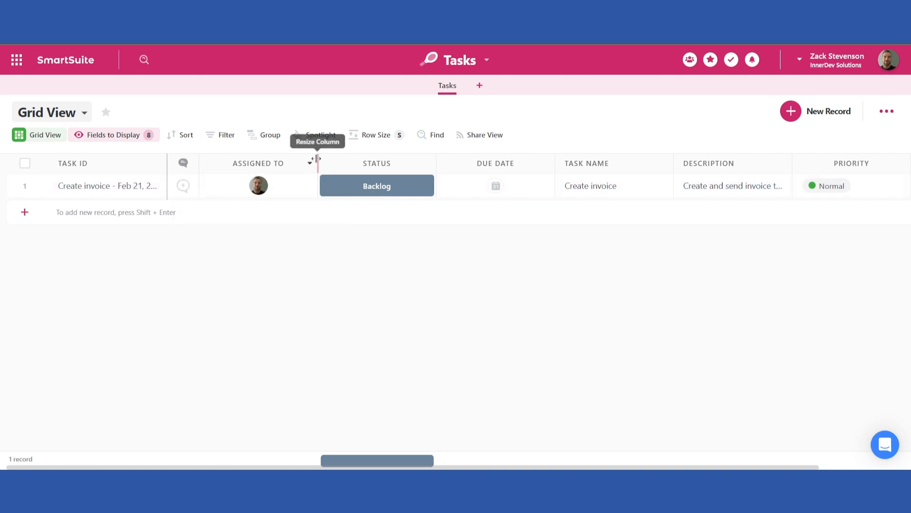
Narrow the Assigned To column and widen the Description column
{"action": "left_click_drag", "start_coordinate": [311, 159], "coordinate": [296, 160]}
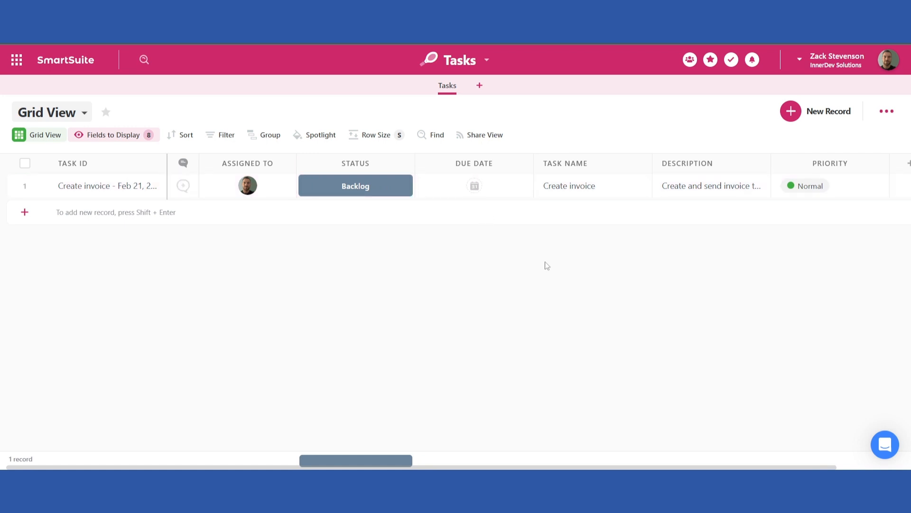
{"action": "left_click_drag", "start_coordinate": [772, 163], "coordinate": [837, 167]}
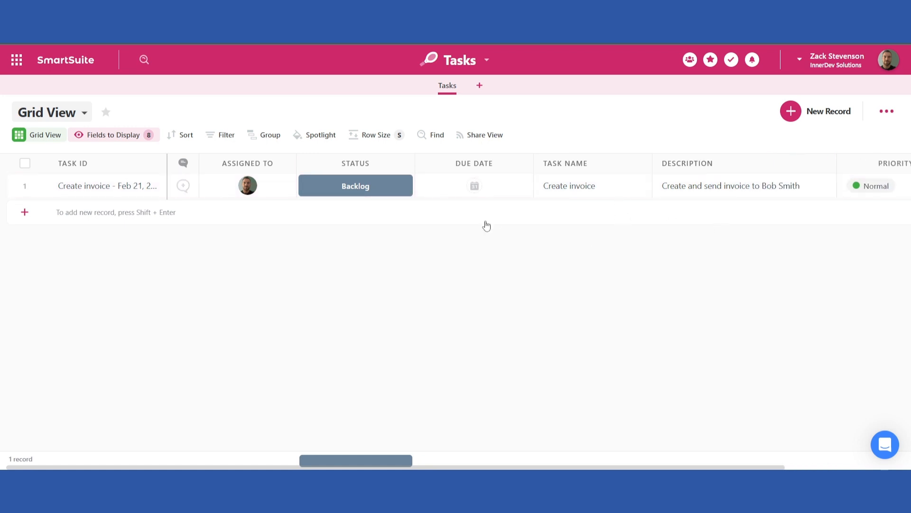
Set the first task's due date to Feb 24, 2023
{"action": "left_click", "coordinate": [477, 193]}
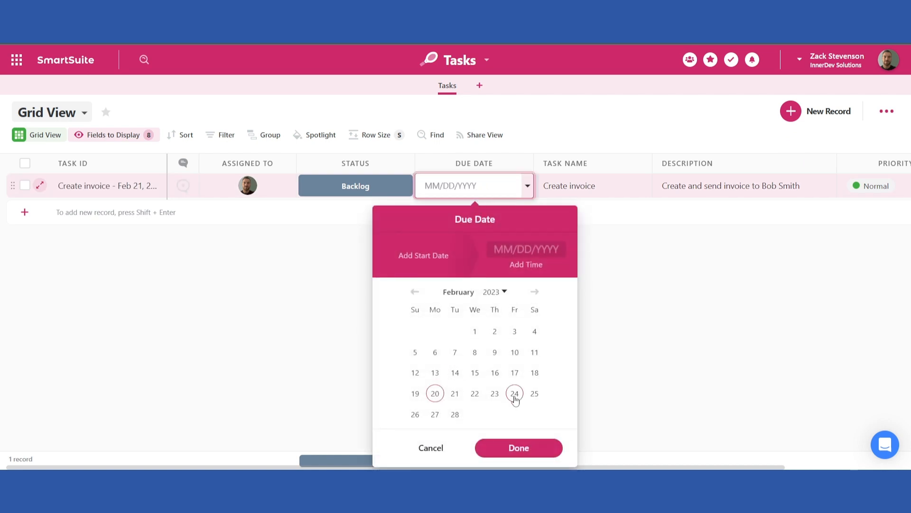
{"action": "left_click", "coordinate": [515, 398]}
{"action": "left_click", "coordinate": [519, 447]}
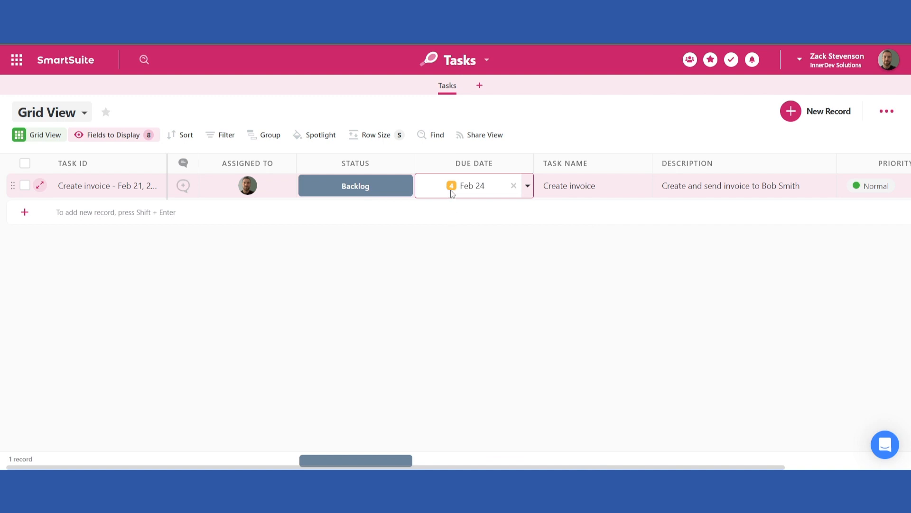
Remove the Ready for Review status from the Status field's settings and update the field
{"action": "mouse_move", "coordinate": [453, 190]}
{"action": "left_click", "coordinate": [407, 164]}
{"action": "left_click", "coordinate": [359, 338]}
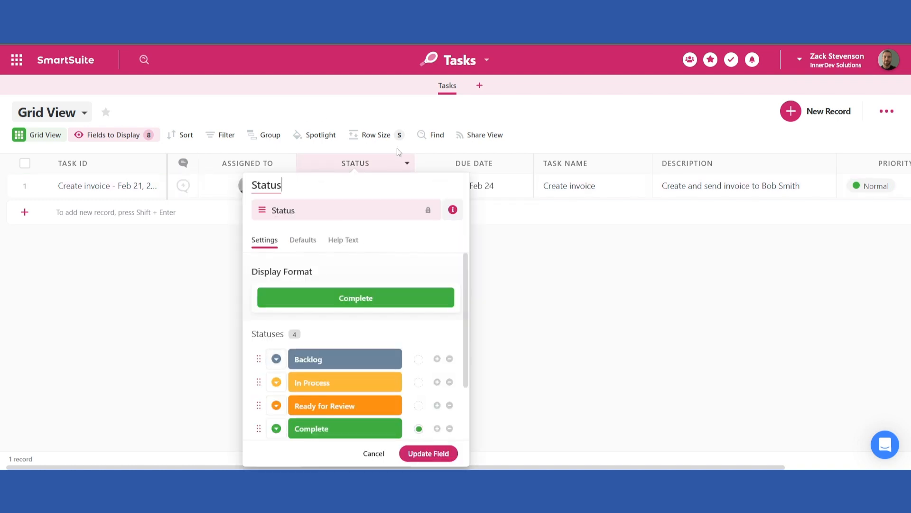
{"action": "scroll", "coordinate": [393, 283], "scroll_direction": "down", "scroll_amount": 1}
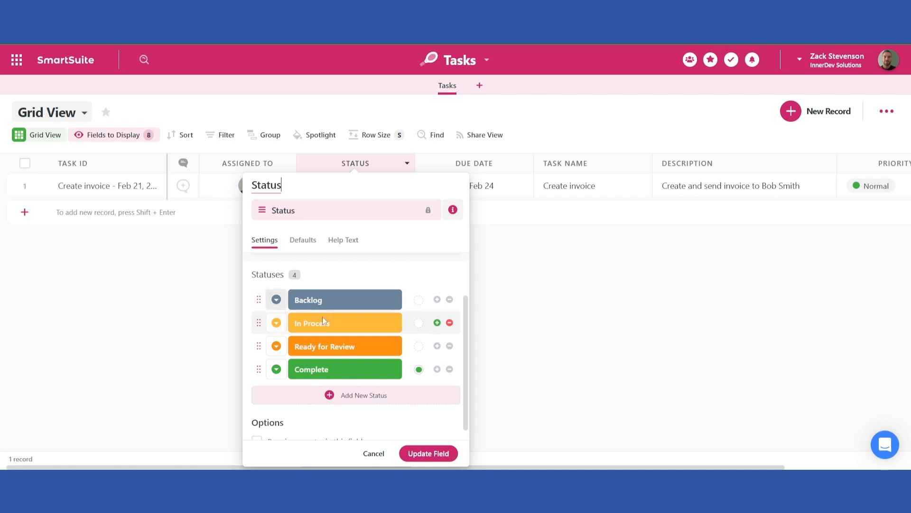
{"action": "scroll", "coordinate": [385, 316], "scroll_direction": "down", "scroll_amount": 1}
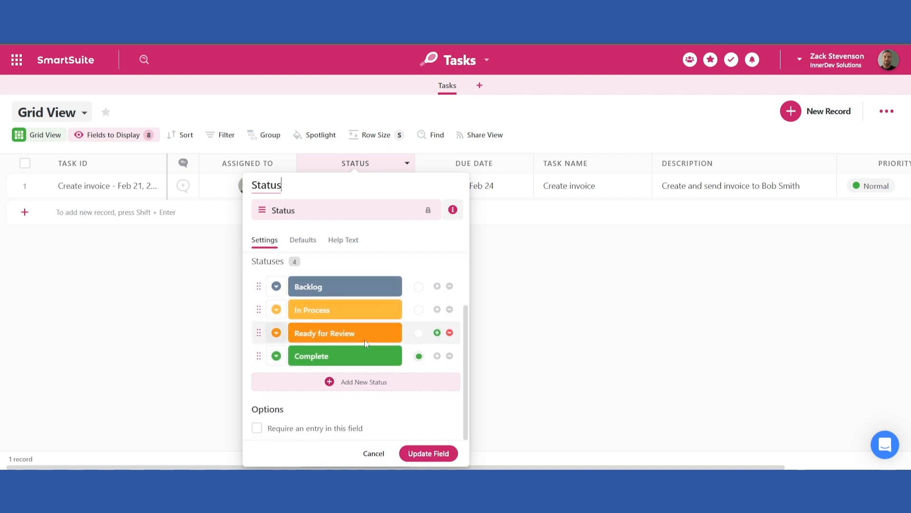
{"action": "left_click", "coordinate": [449, 333]}
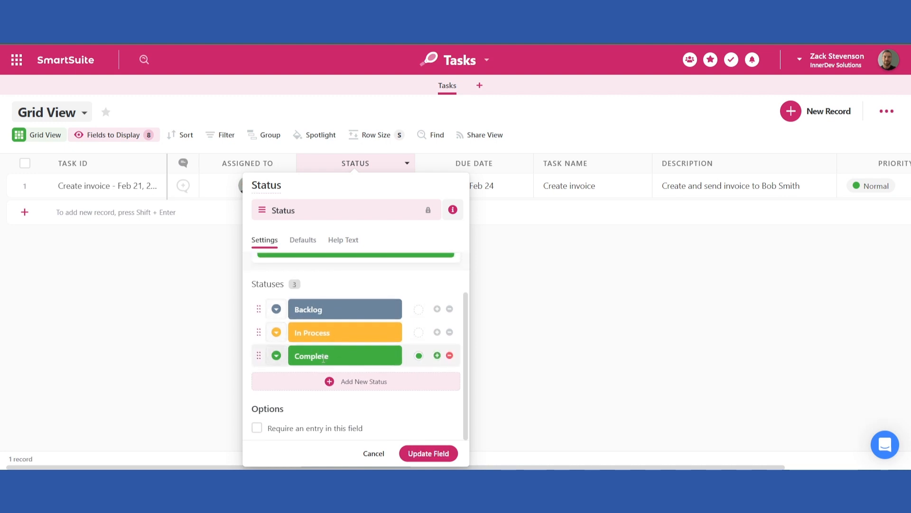
{"action": "left_click", "coordinate": [428, 453]}
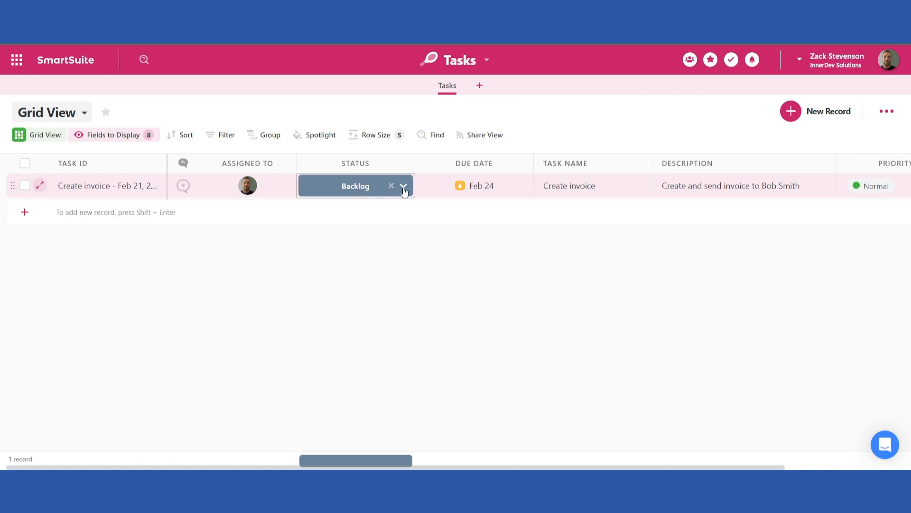
Change the first task's status to In Process
{"action": "left_click", "coordinate": [404, 186]}
{"action": "left_click", "coordinate": [359, 245]}
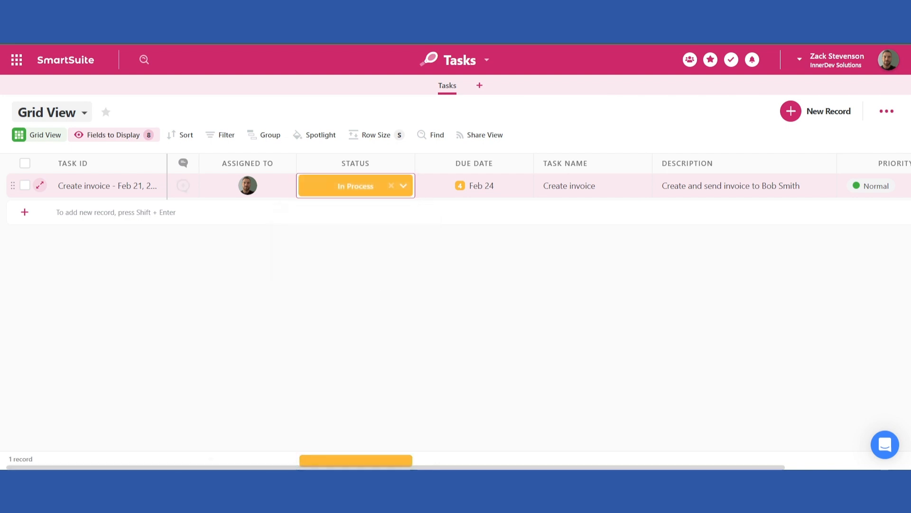
{"action": "left_click", "coordinate": [287, 344]}
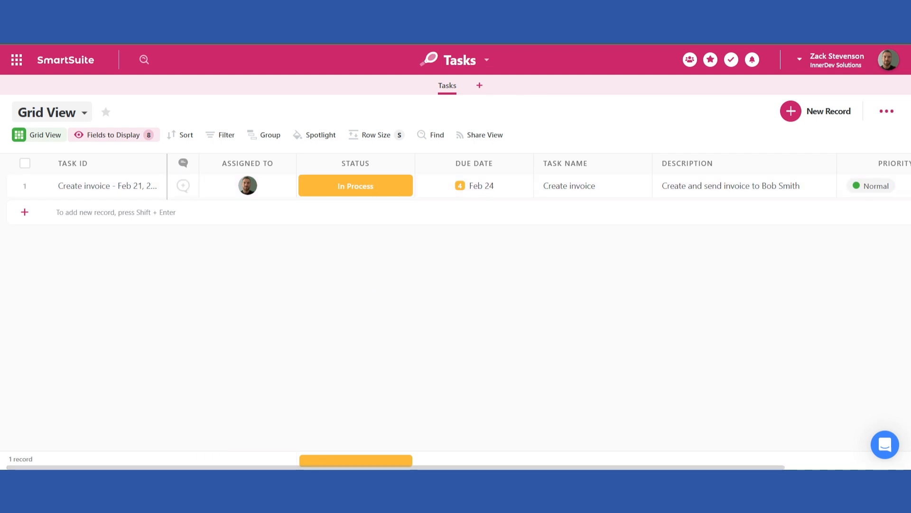
Add a new record and assign it to the signed-in user
{"action": "left_click", "coordinate": [25, 212]}
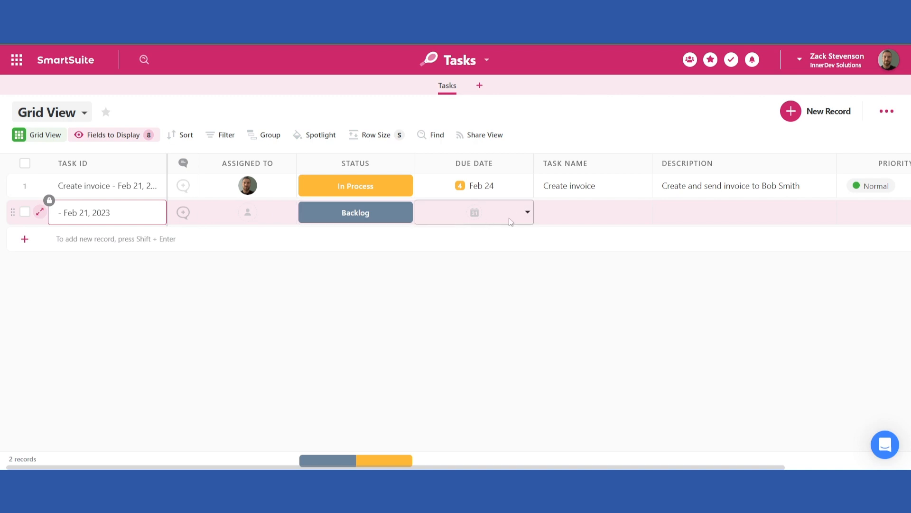
{"action": "left_click", "coordinate": [283, 216]}
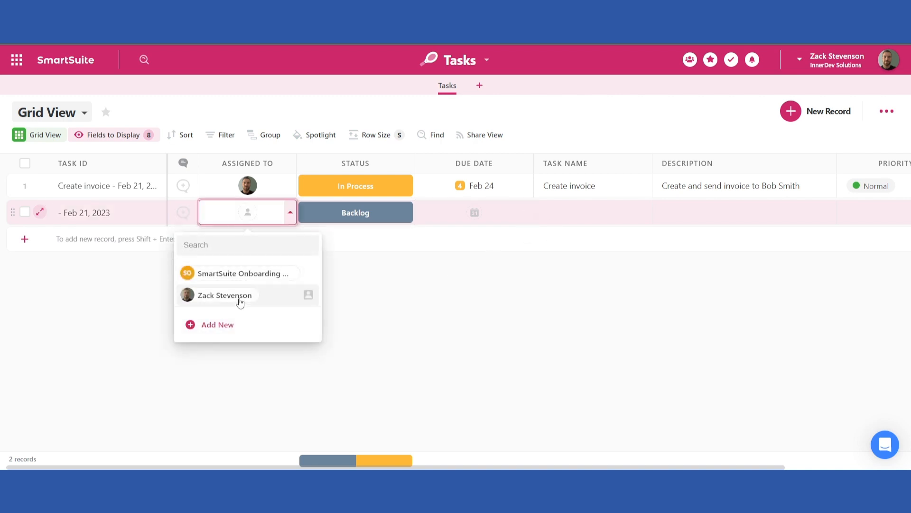
{"action": "left_click", "coordinate": [240, 296]}
Set the new record's due date to Feb 28, 2023
{"action": "left_click", "coordinate": [474, 212]}
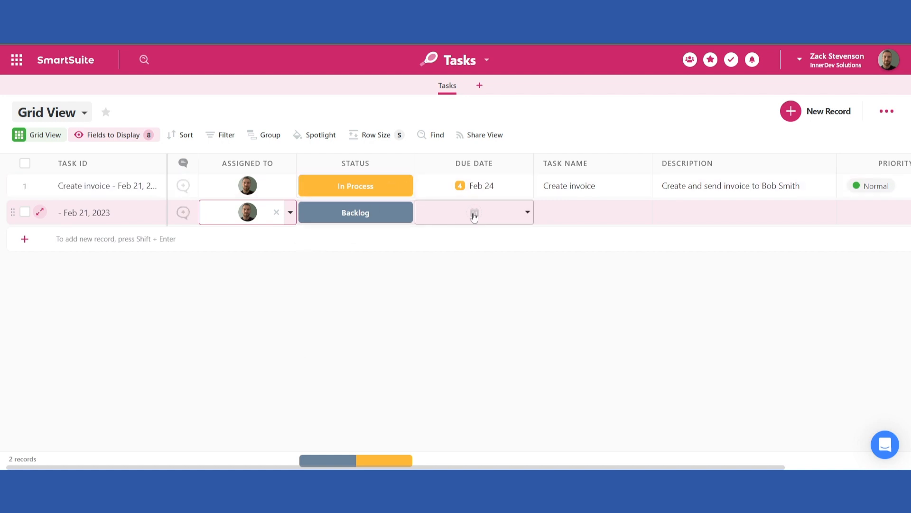
{"action": "left_click", "coordinate": [473, 212]}
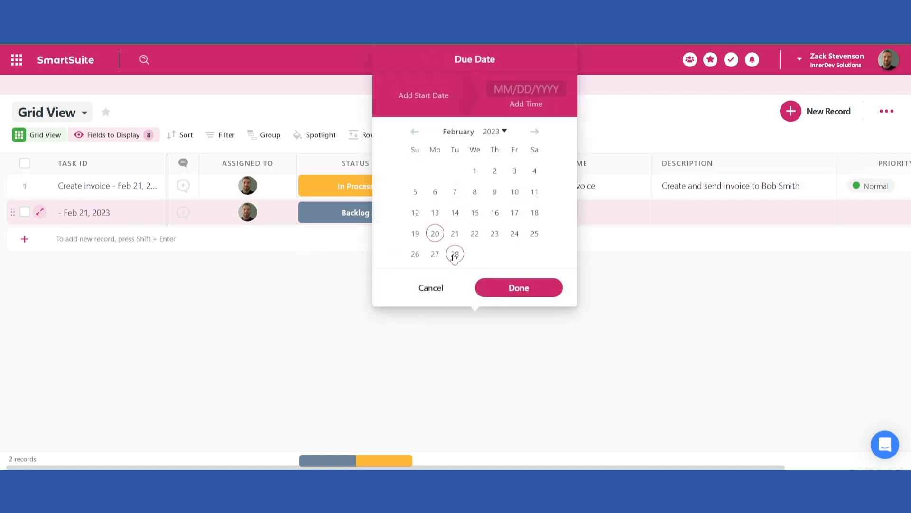
{"action": "left_click", "coordinate": [455, 254]}
{"action": "left_click", "coordinate": [531, 289]}
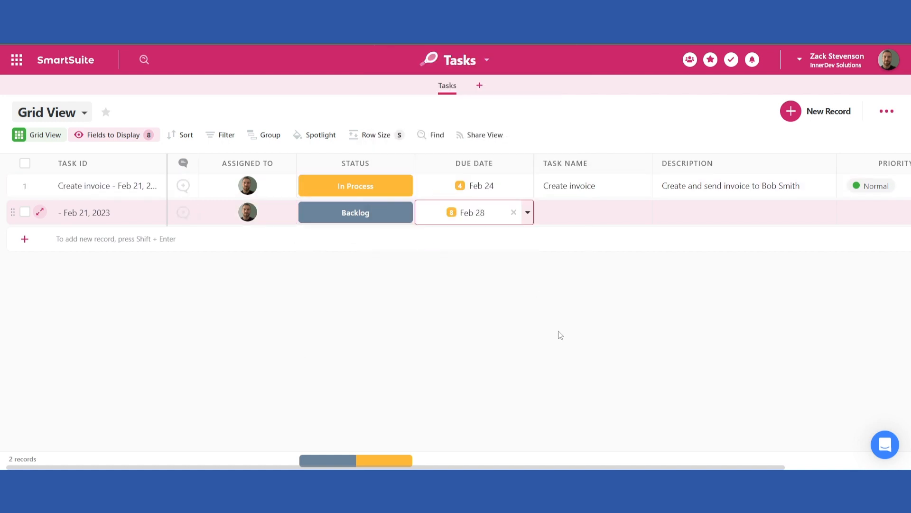
Enter the task name "Create marketing campaign" for the new record
{"action": "left_click", "coordinate": [571, 220]}
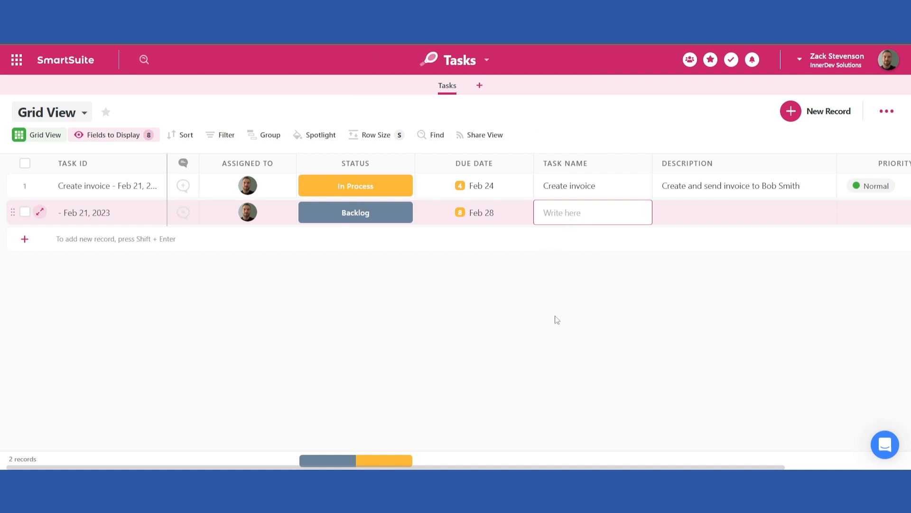
{"action": "type", "text": "C"}
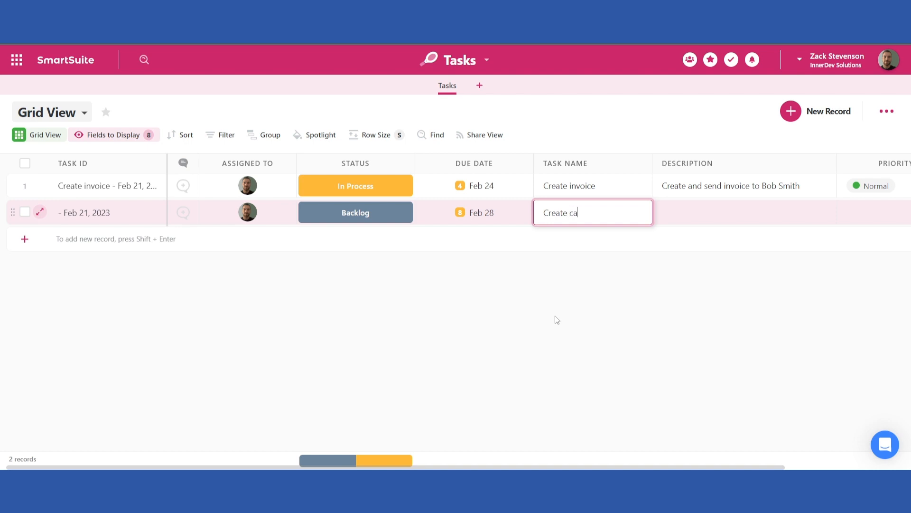
{"action": "type", "text": "reate marketing campaign"}
{"action": "key", "text": "Tab"}
{"action": "key", "text": "Tab"}
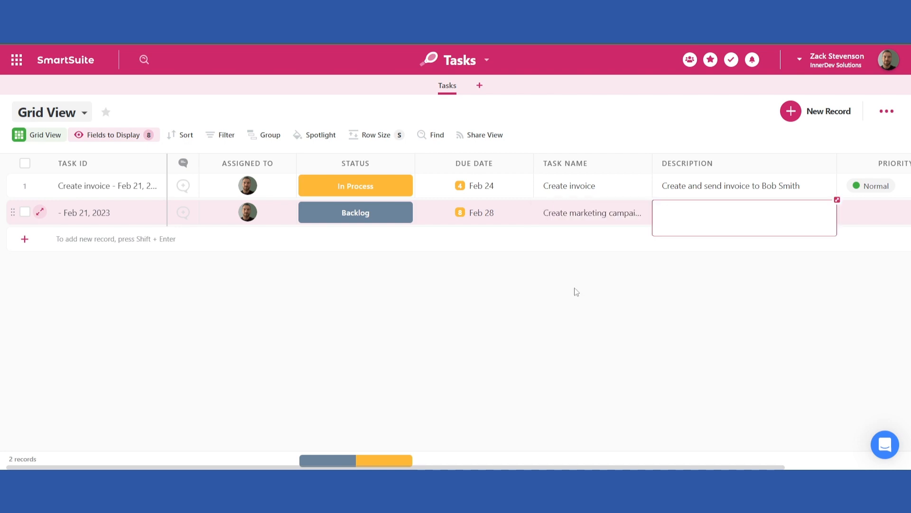
Change the marketing campaign task's due date to Feb 17, 2023
{"action": "left_click_drag", "start_coordinate": [421, 467], "coordinate": [368, 467]}
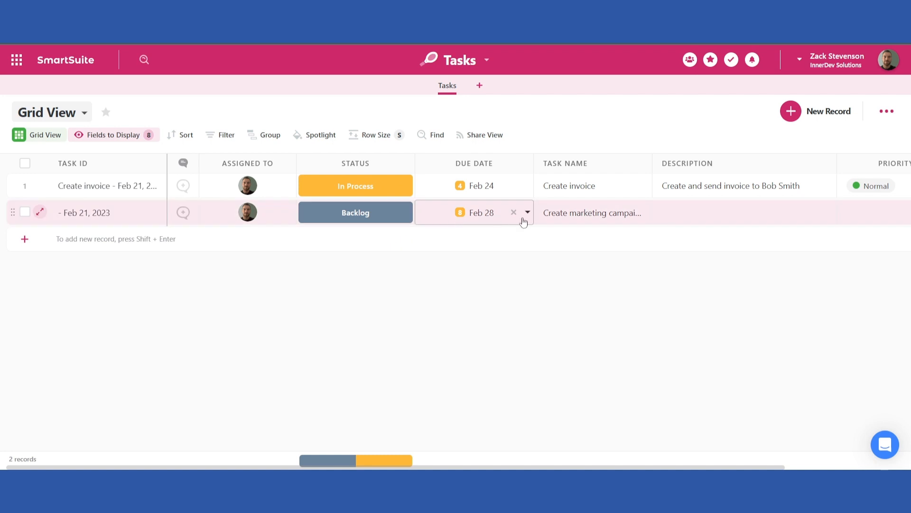
{"action": "left_click", "coordinate": [528, 213]}
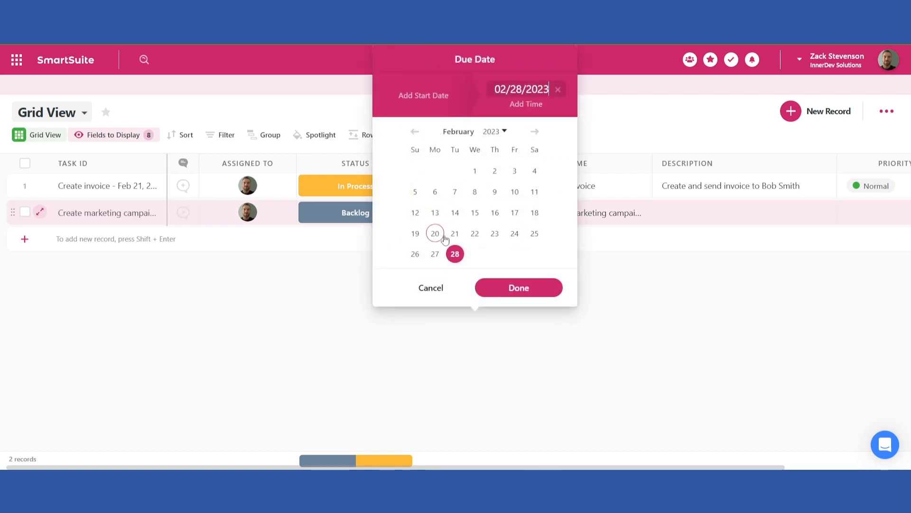
{"action": "left_click", "coordinate": [517, 215]}
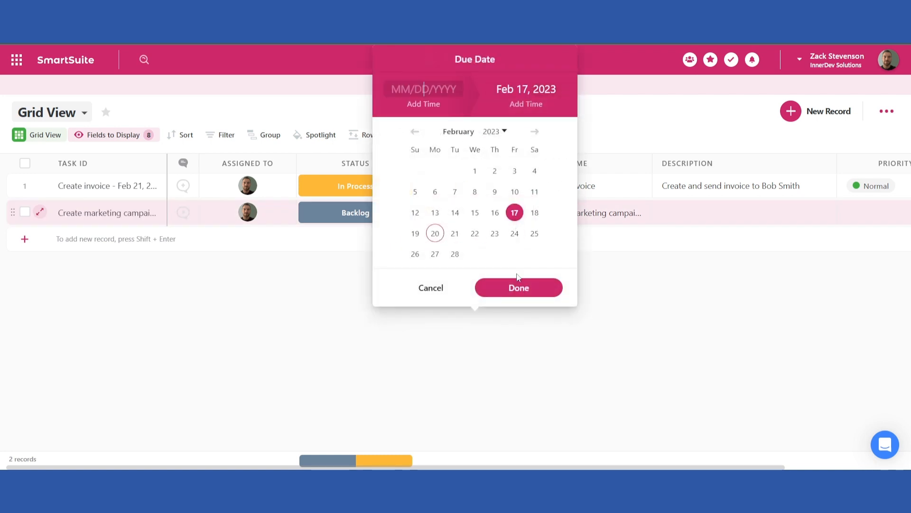
{"action": "left_click", "coordinate": [519, 287]}
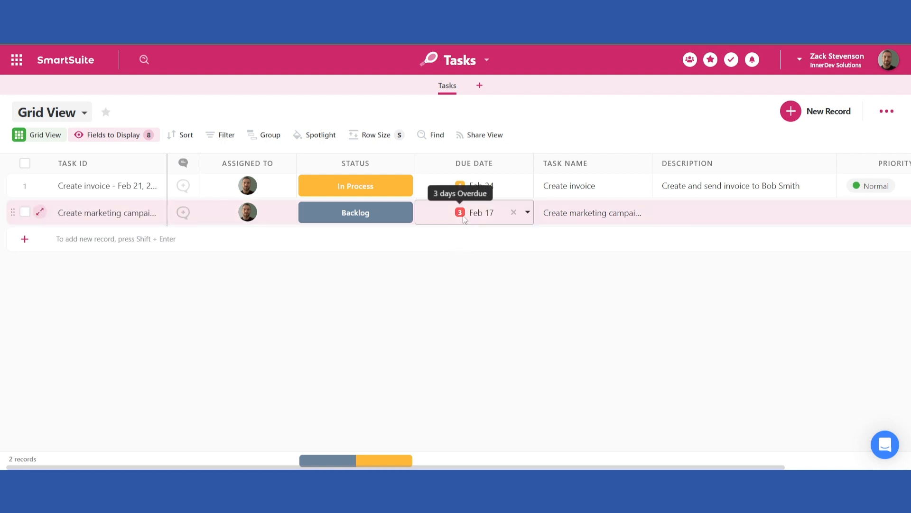
In My Work, set the overdue marketing campaign task's status to Complete, then close My Work
{"action": "left_click", "coordinate": [732, 60]}
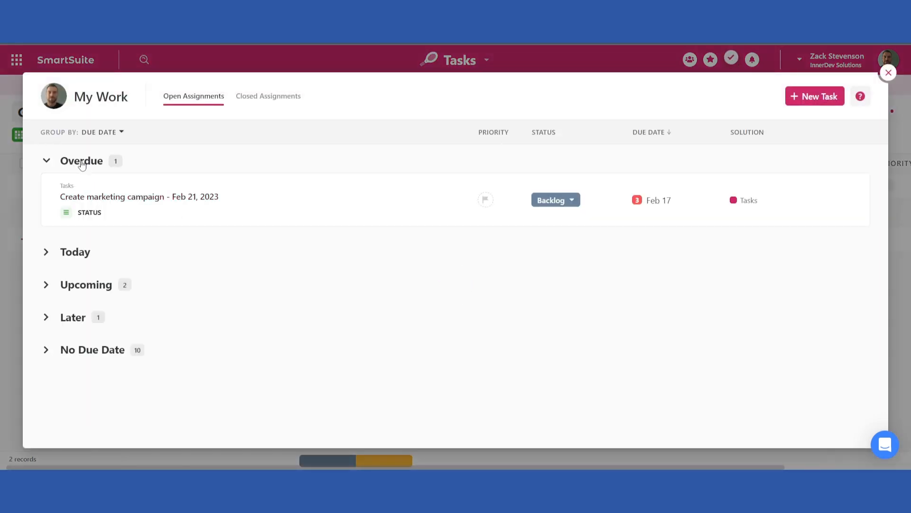
{"action": "left_click", "coordinate": [48, 255]}
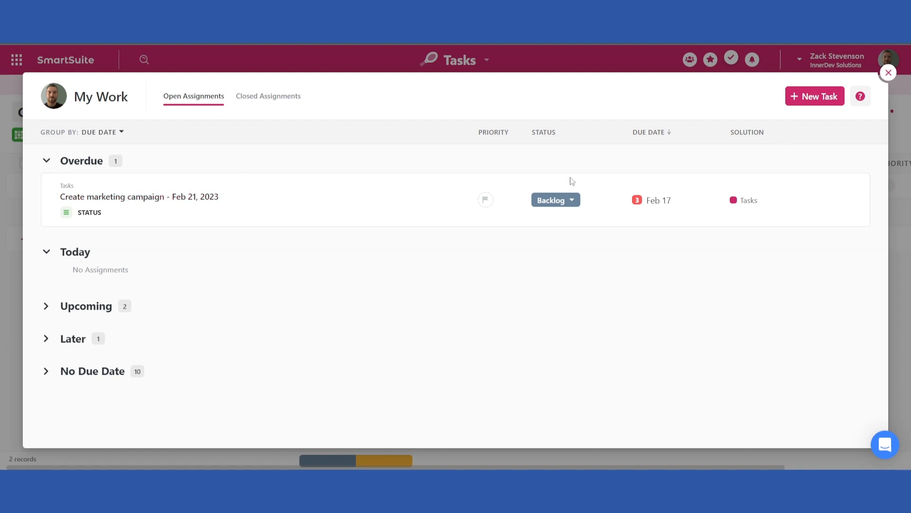
{"action": "left_click", "coordinate": [572, 201]}
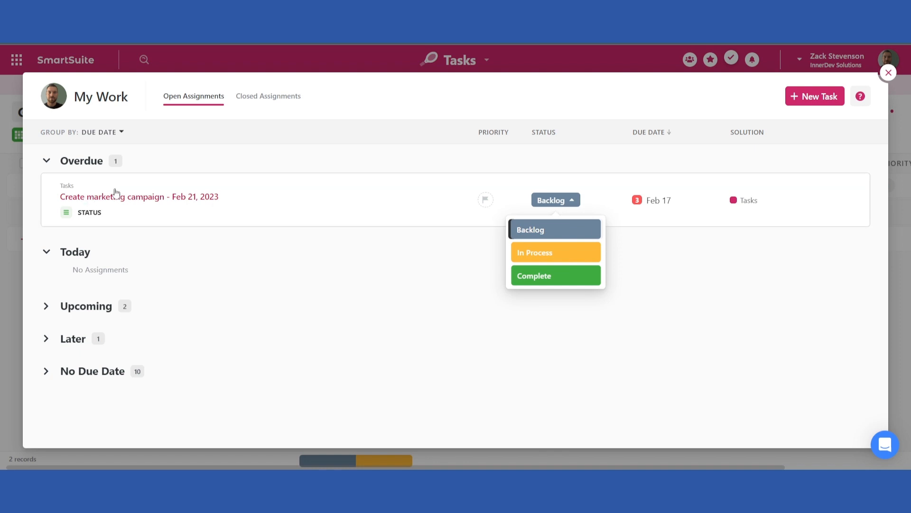
{"action": "left_click", "coordinate": [550, 254]}
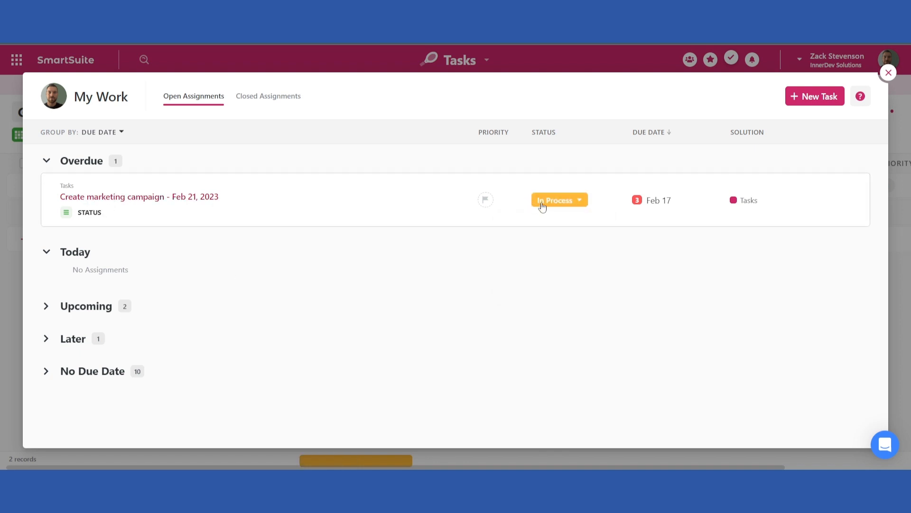
{"action": "left_click", "coordinate": [577, 208]}
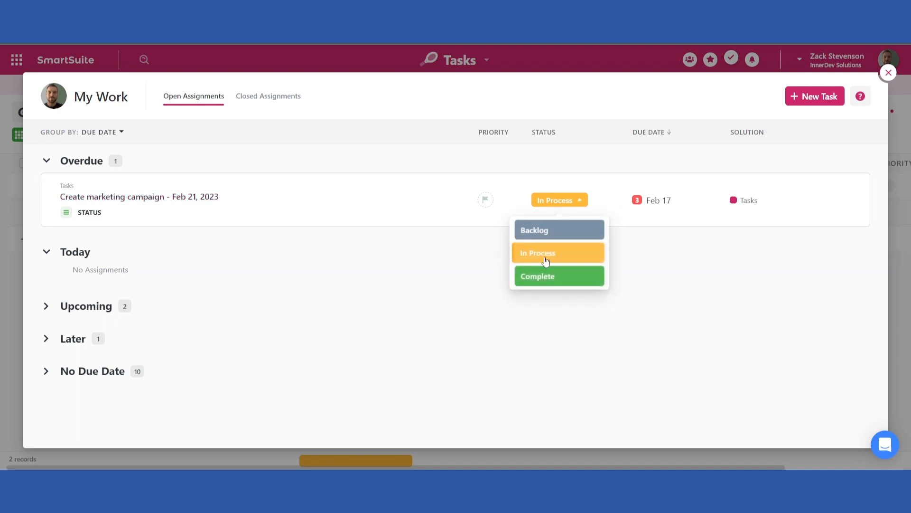
{"action": "left_click", "coordinate": [540, 281]}
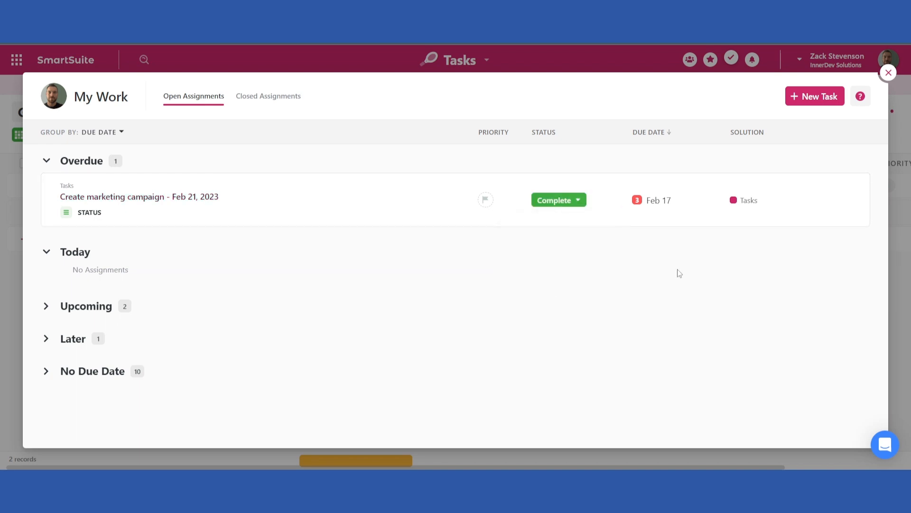
{"action": "left_click", "coordinate": [655, 207]}
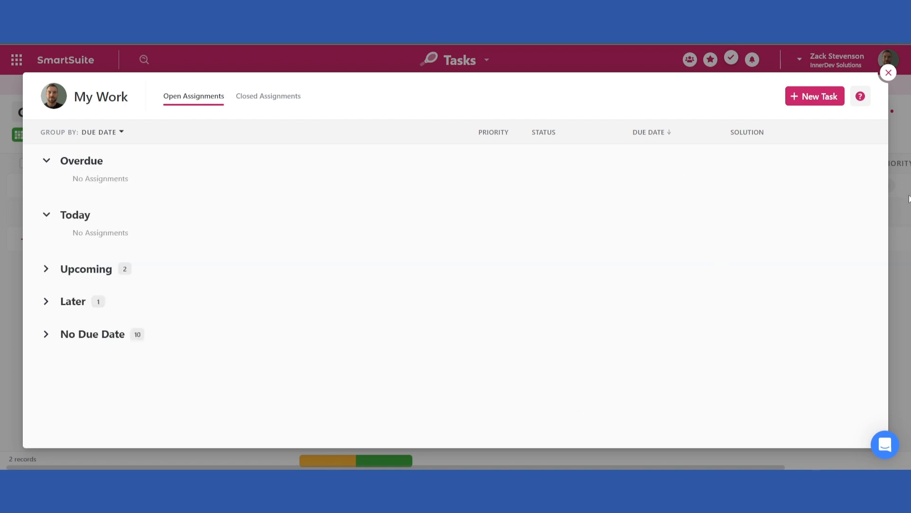
{"action": "left_click", "coordinate": [887, 72]}
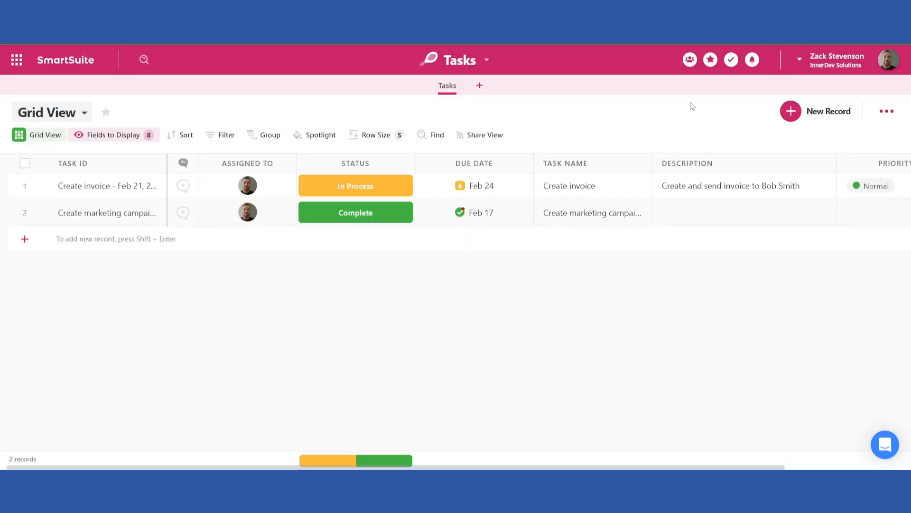
Reopen My Work to review the open assignments, then close it
{"action": "left_click", "coordinate": [369, 215]}
{"action": "left_click", "coordinate": [731, 59]}
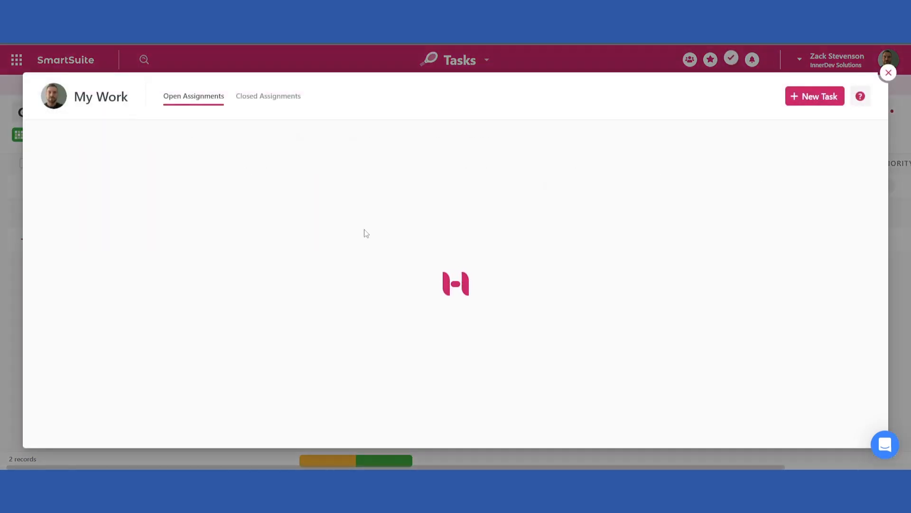
{"action": "left_click", "coordinate": [887, 72]}
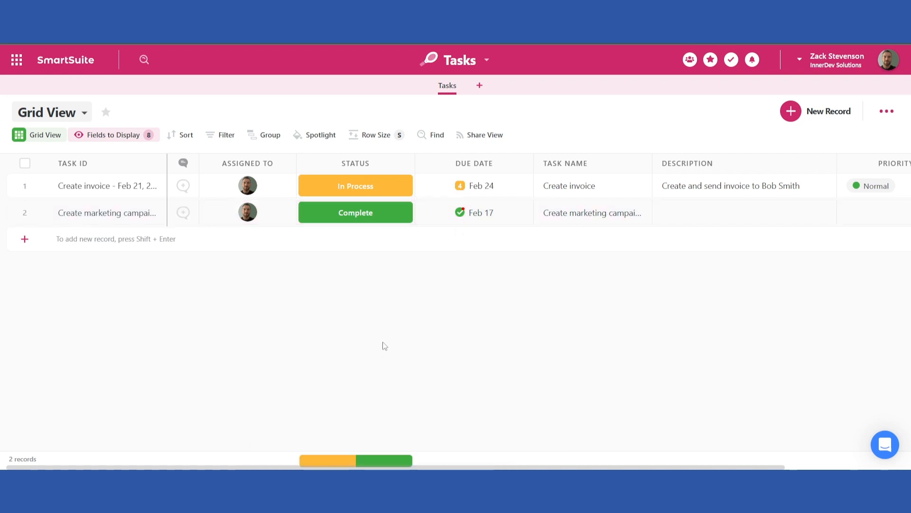
Group the grid view's records by Status
{"action": "left_click", "coordinate": [267, 136]}
{"action": "left_click", "coordinate": [372, 183]}
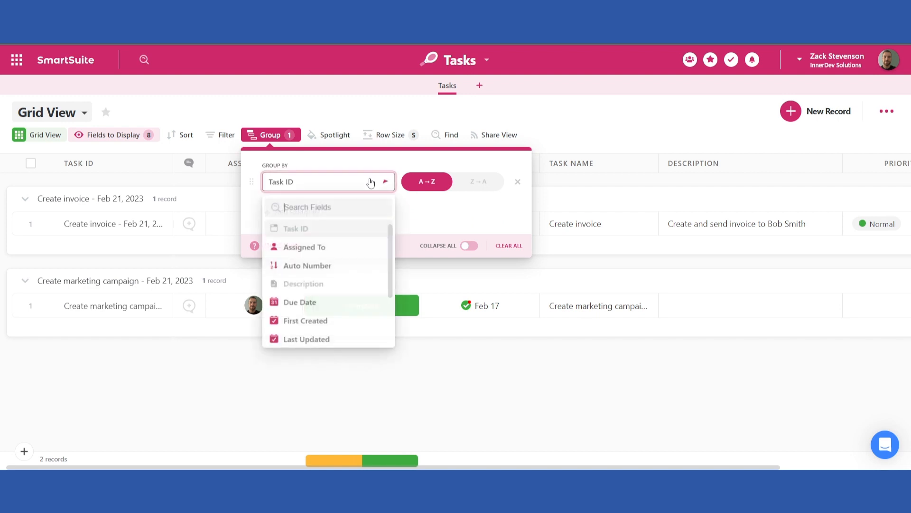
{"action": "scroll", "coordinate": [366, 295], "scroll_direction": "down", "scroll_amount": 3}
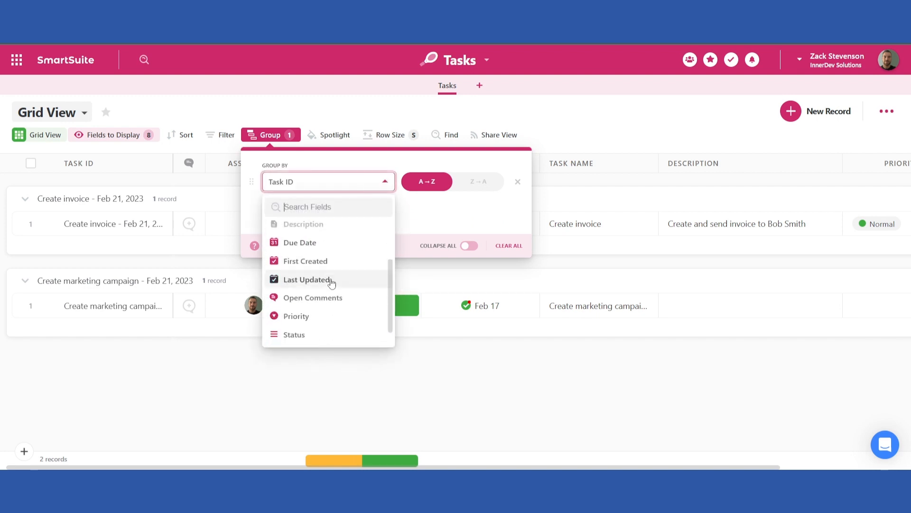
{"action": "scroll", "coordinate": [332, 285], "scroll_direction": "up", "scroll_amount": 3}
{"action": "scroll", "coordinate": [329, 283], "scroll_direction": "down", "scroll_amount": 3}
{"action": "left_click", "coordinate": [303, 334]}
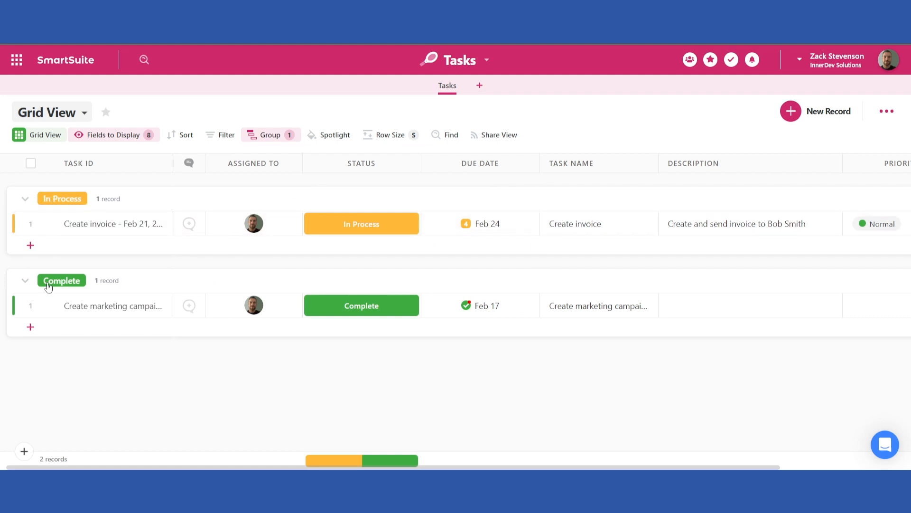
Add a new record in the Complete group and set its status to Backlog
{"action": "left_click", "coordinate": [31, 327]}
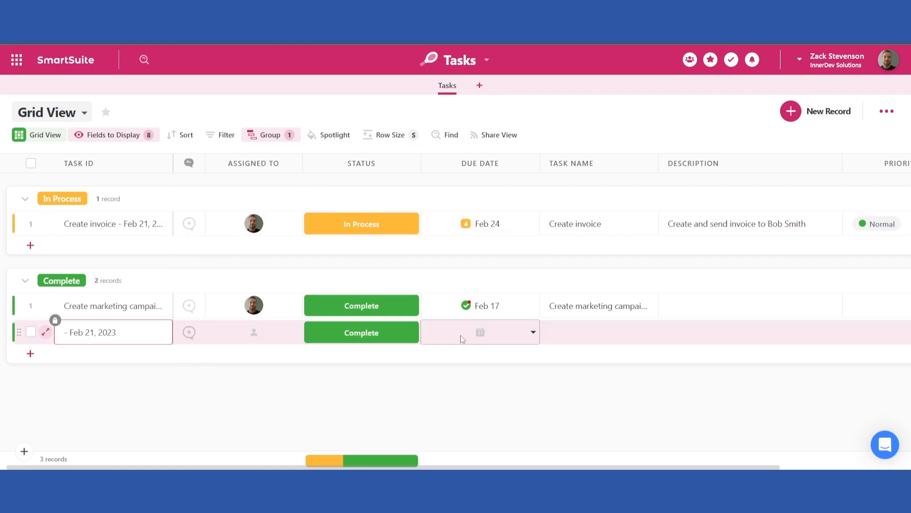
{"action": "left_click", "coordinate": [410, 334]}
{"action": "left_click", "coordinate": [406, 369]}
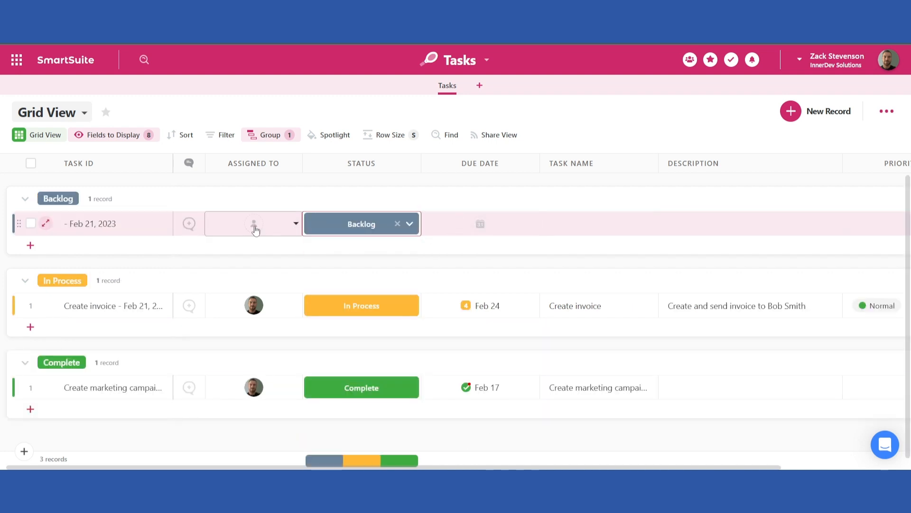
Assign the new record to the signed-in user and set its due date to Feb 23, 2023
{"action": "left_click", "coordinate": [256, 229]}
{"action": "left_click", "coordinate": [240, 311]}
{"action": "left_click", "coordinate": [463, 223]}
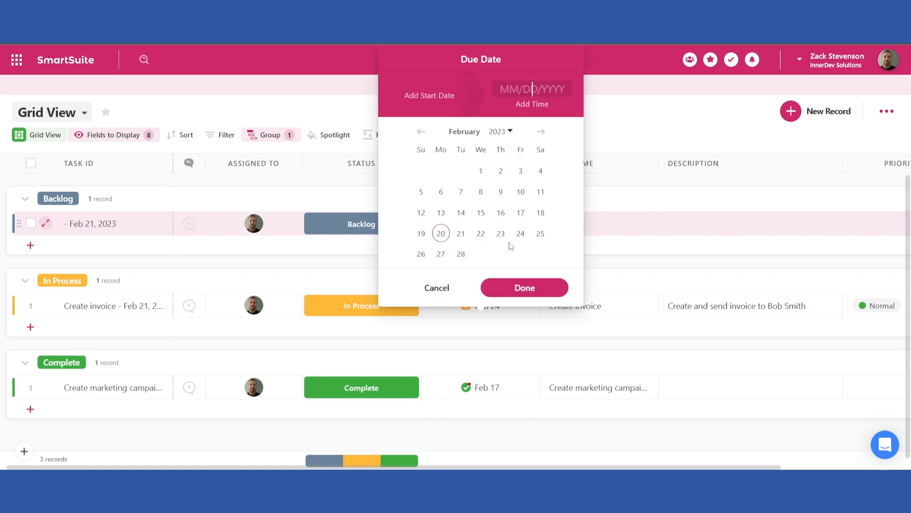
{"action": "left_click", "coordinate": [501, 234]}
{"action": "left_click", "coordinate": [523, 287]}
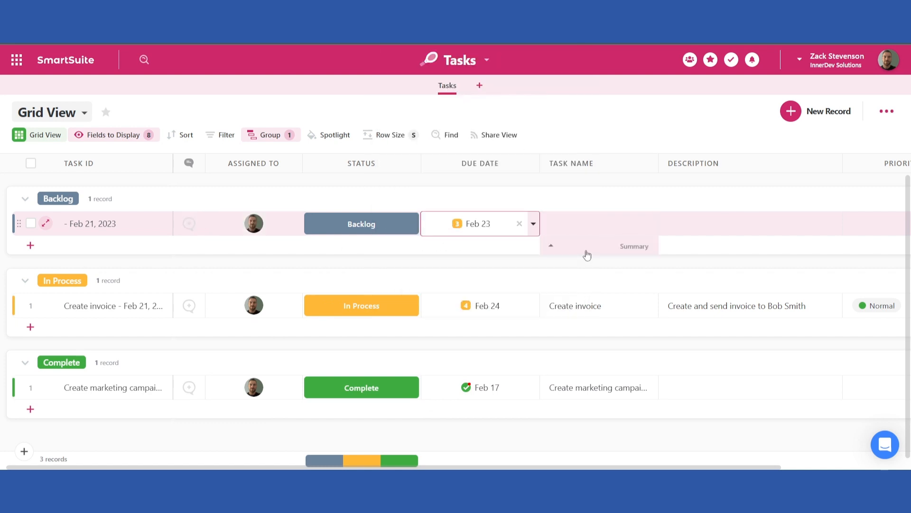
Enter the task name "Task 1" for the new record
{"action": "left_click", "coordinate": [592, 226]}
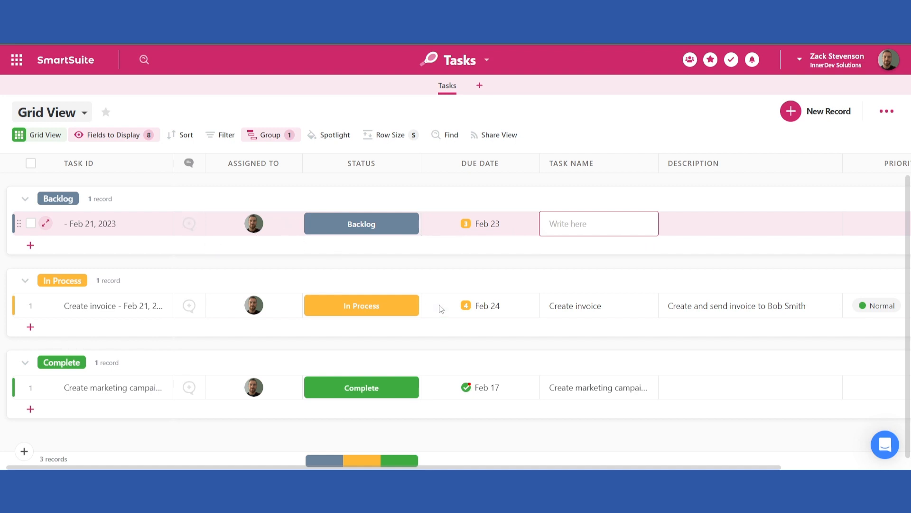
{"action": "type", "text": "Task 1"}
{"action": "key", "text": "Tab"}
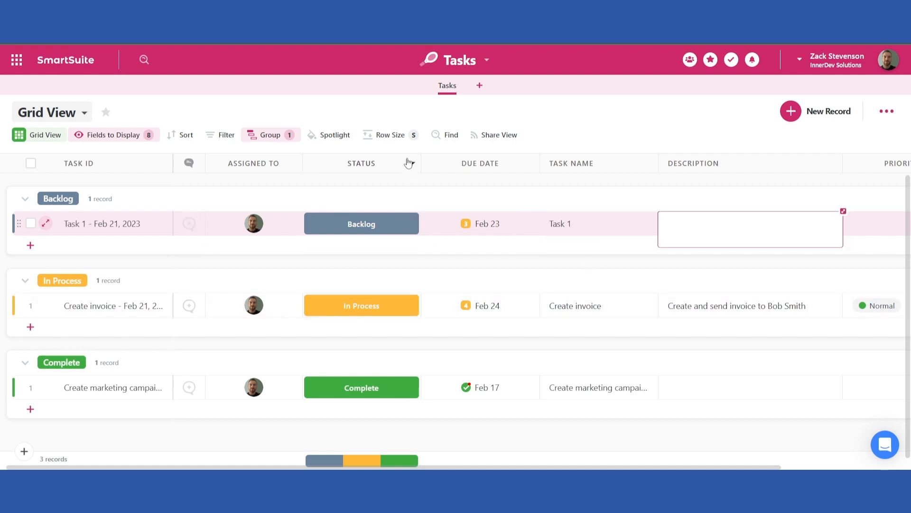
Open the Task 1 record's detail view with its communication center, then close it
{"action": "scroll", "coordinate": [281, 236], "scroll_direction": "down", "scroll_amount": 1}
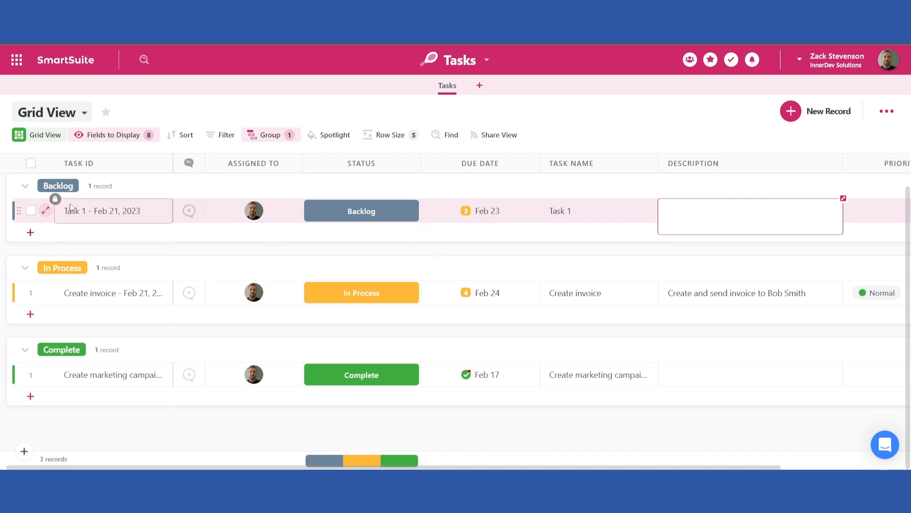
{"action": "left_click", "coordinate": [188, 211]}
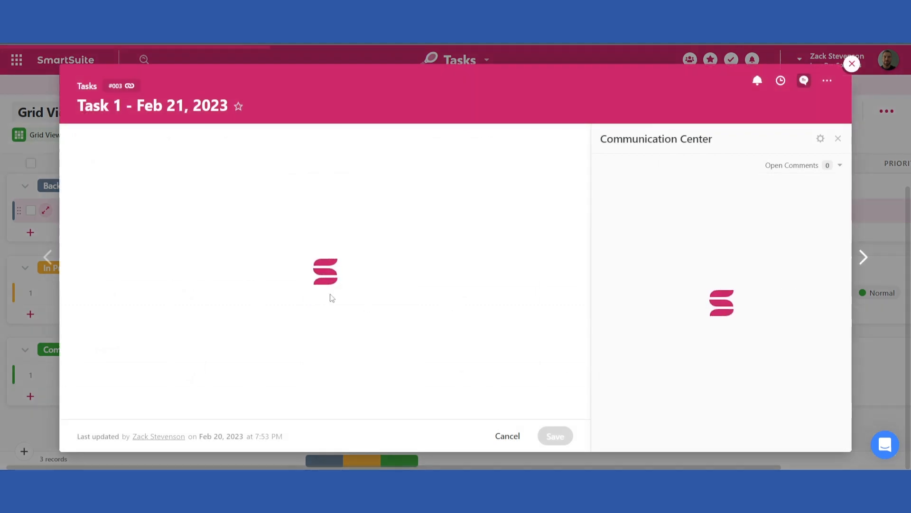
{"action": "left_click", "coordinate": [644, 373]}
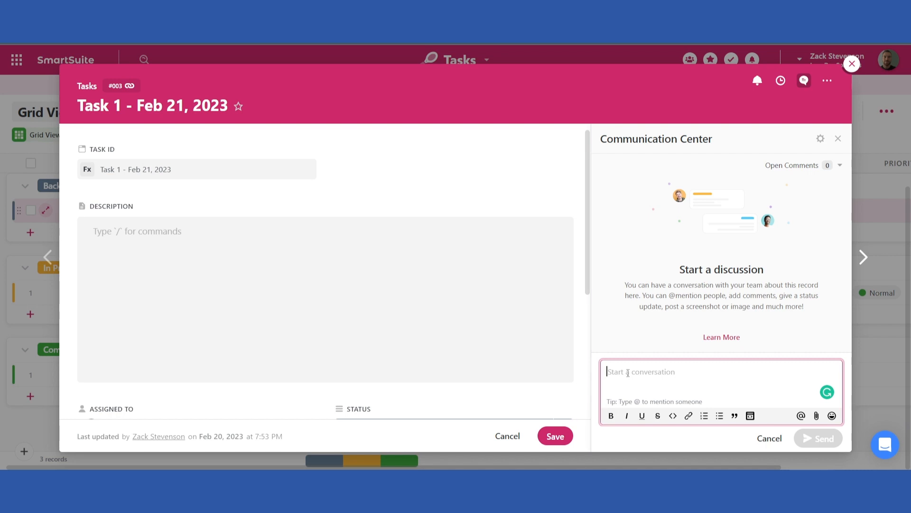
{"action": "left_click", "coordinate": [852, 63]}
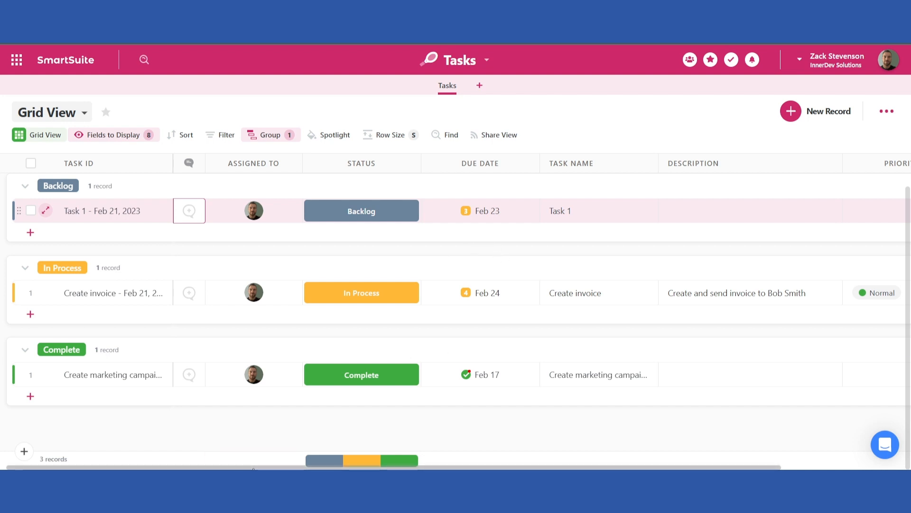
{"action": "left_click_drag", "start_coordinate": [253, 468], "coordinate": [72, 469]}
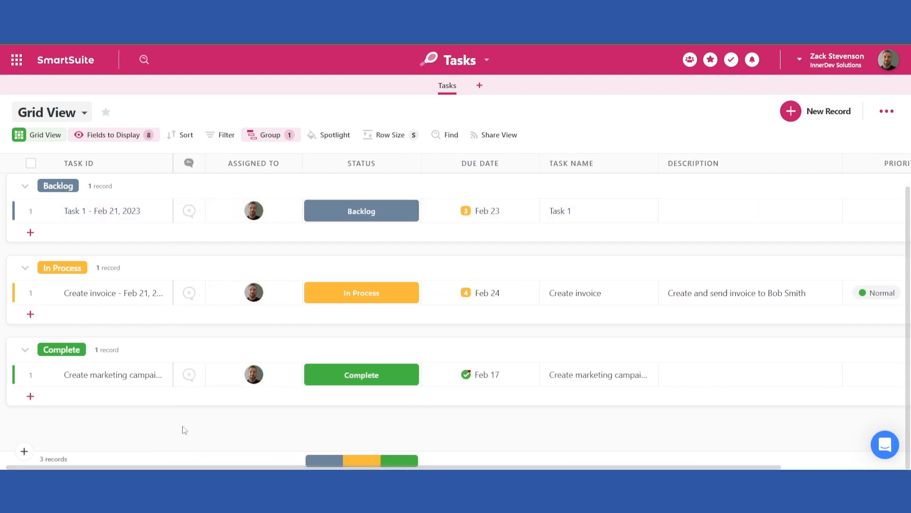